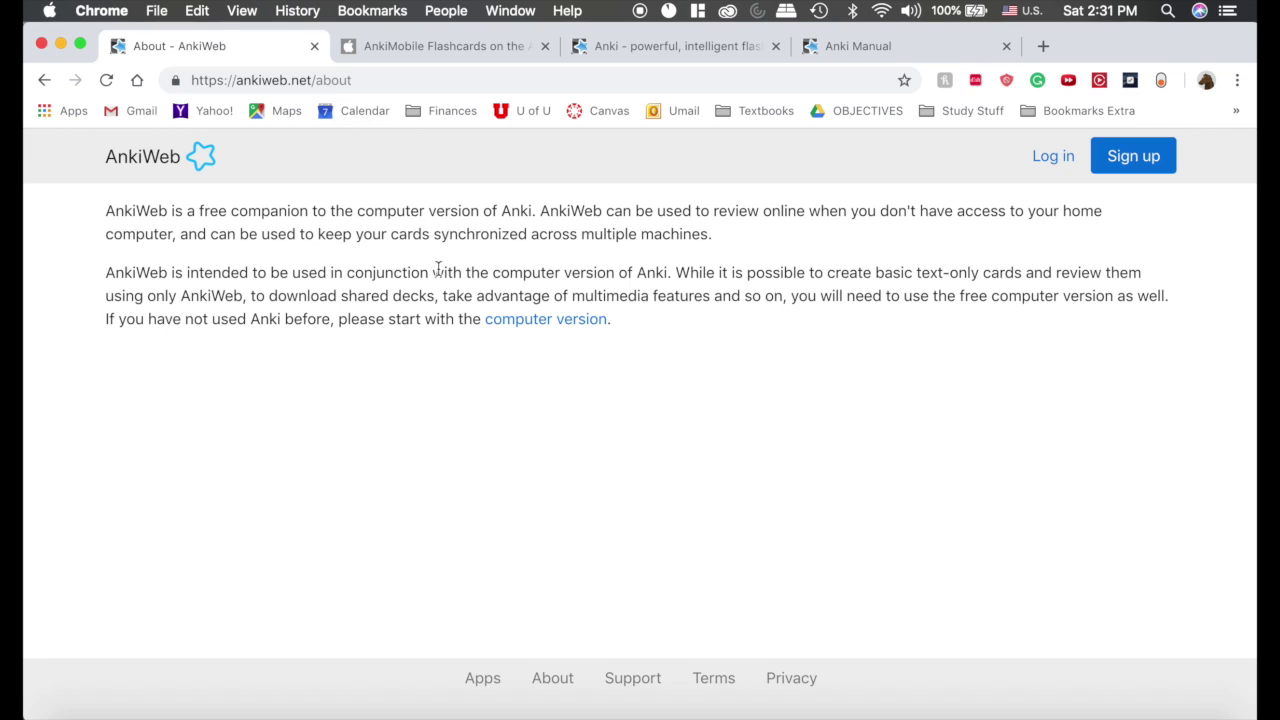
Step: Examine the AnkiWeb about page and its address, and the App Store page for AnkiMobile Flashcards
left_click(194, 80)
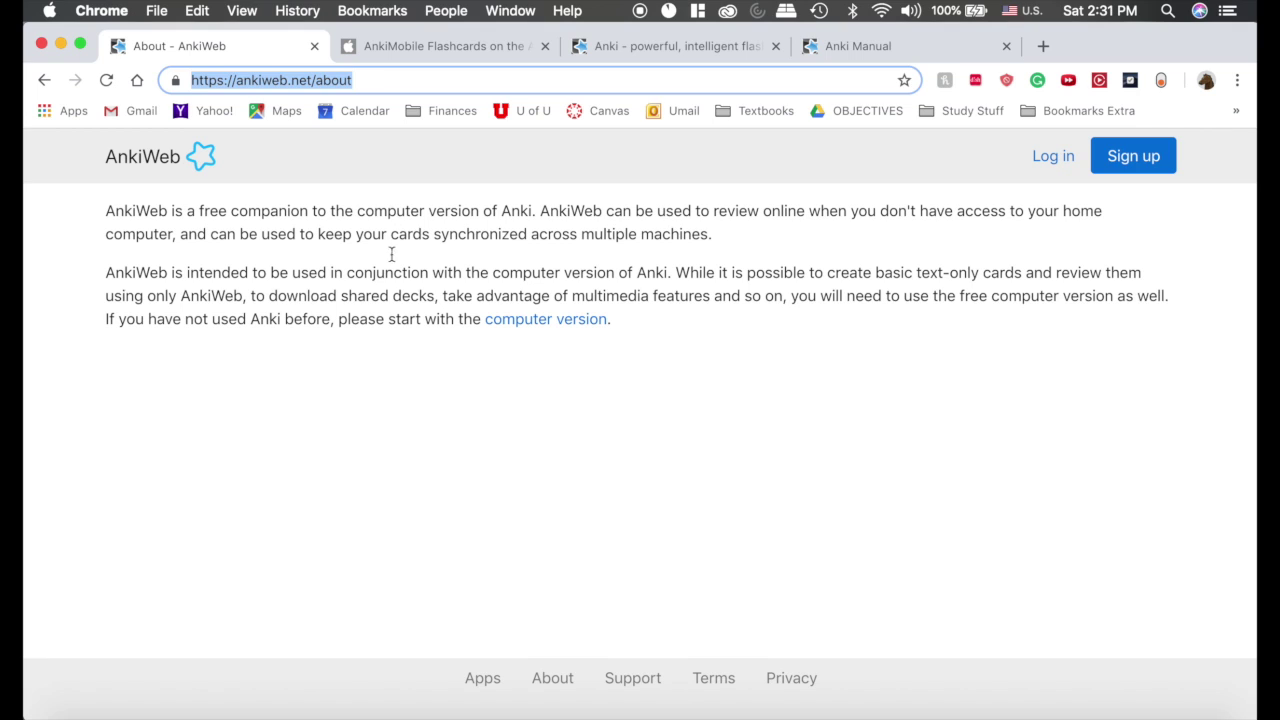
left_click(364, 395)
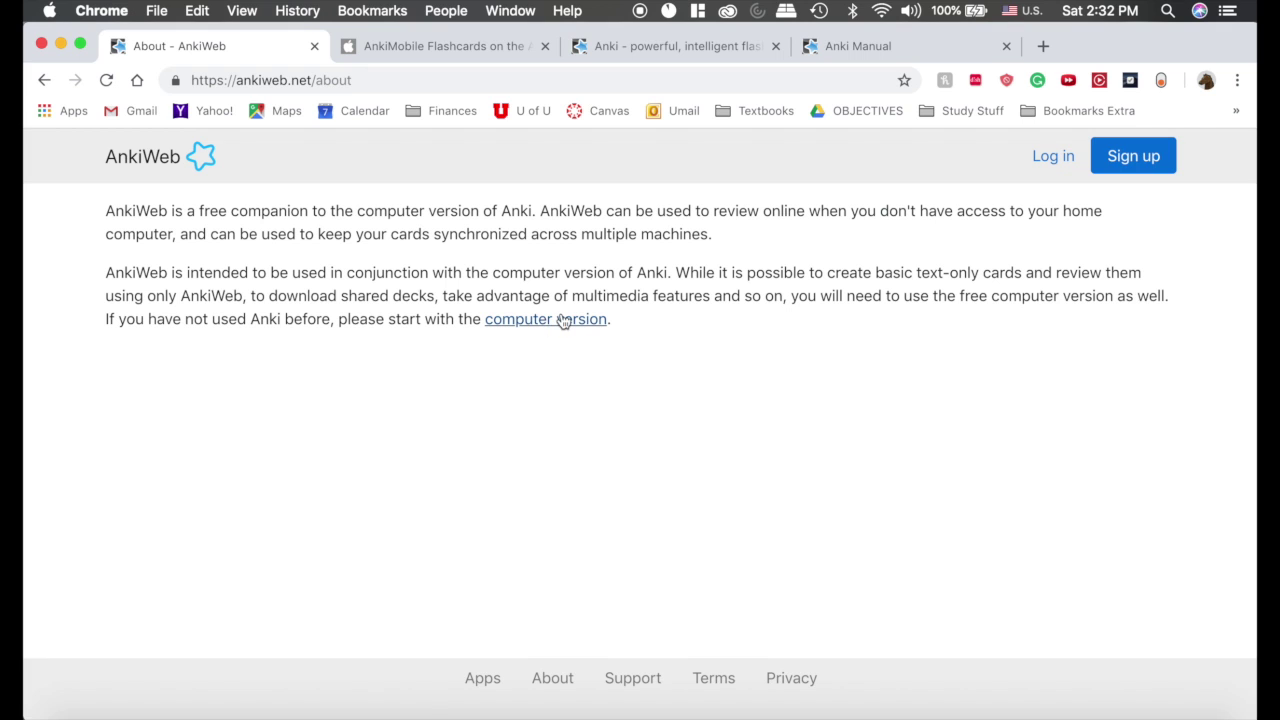
left_click(445, 48)
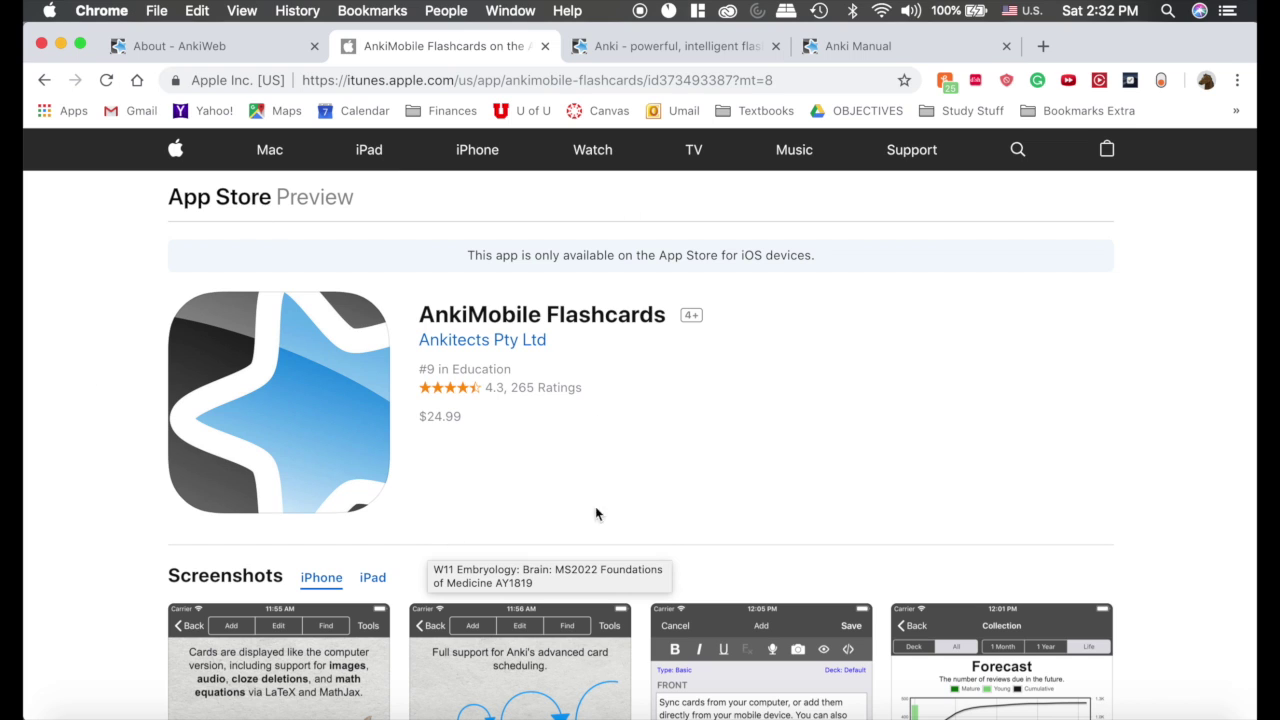
left_click(213, 46)
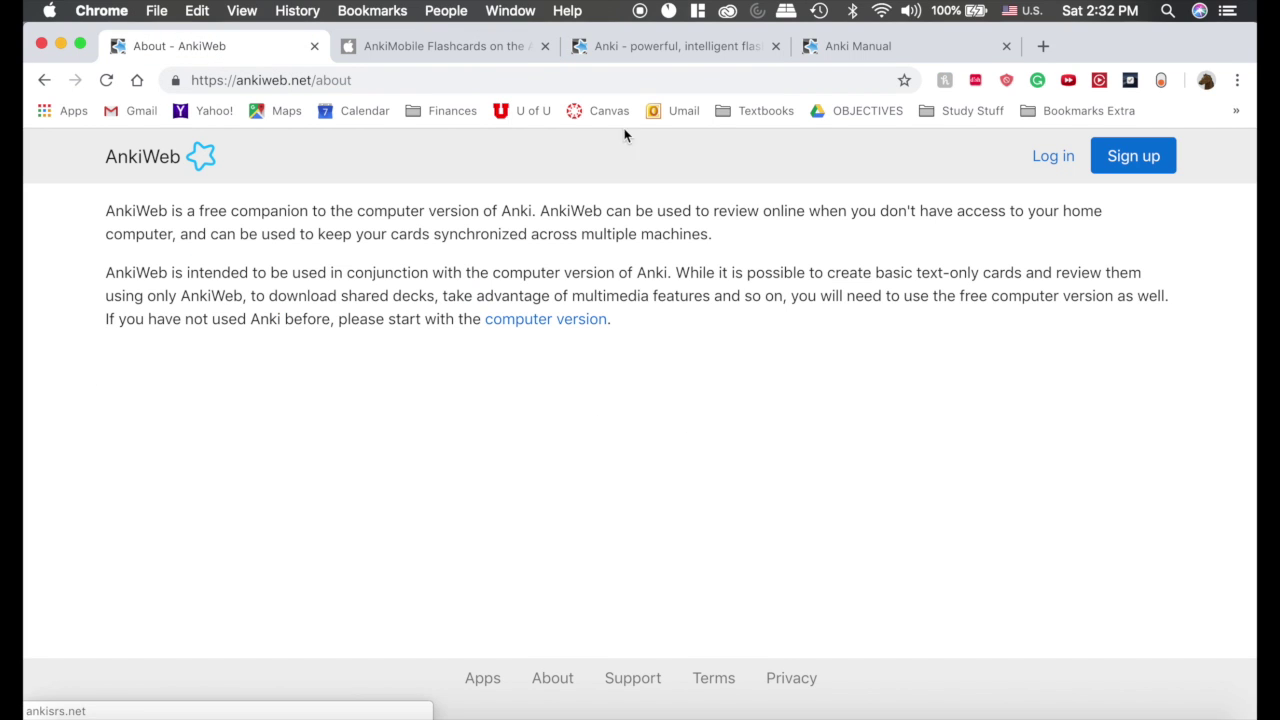
Step: Examine the Mac download options for Anki 2.1 and Anki 2.0 on the Anki home page
left_click(685, 50)
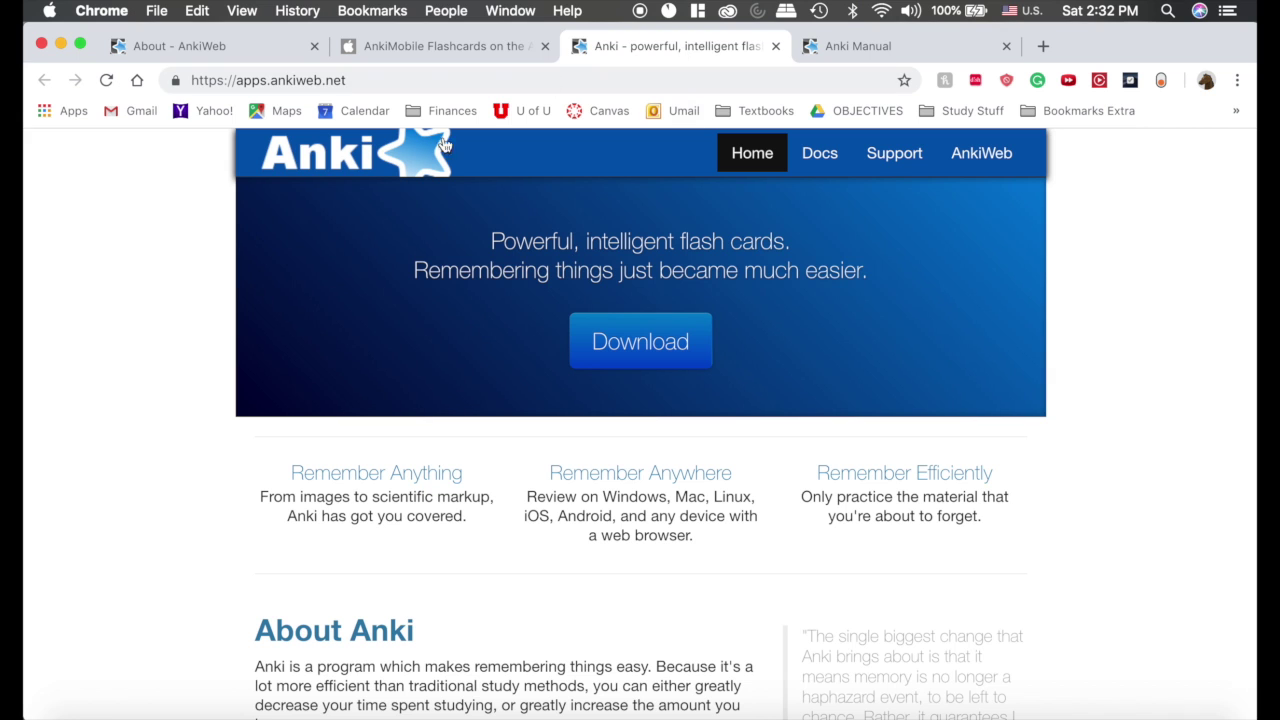
scroll(263, 480, "down", 15)
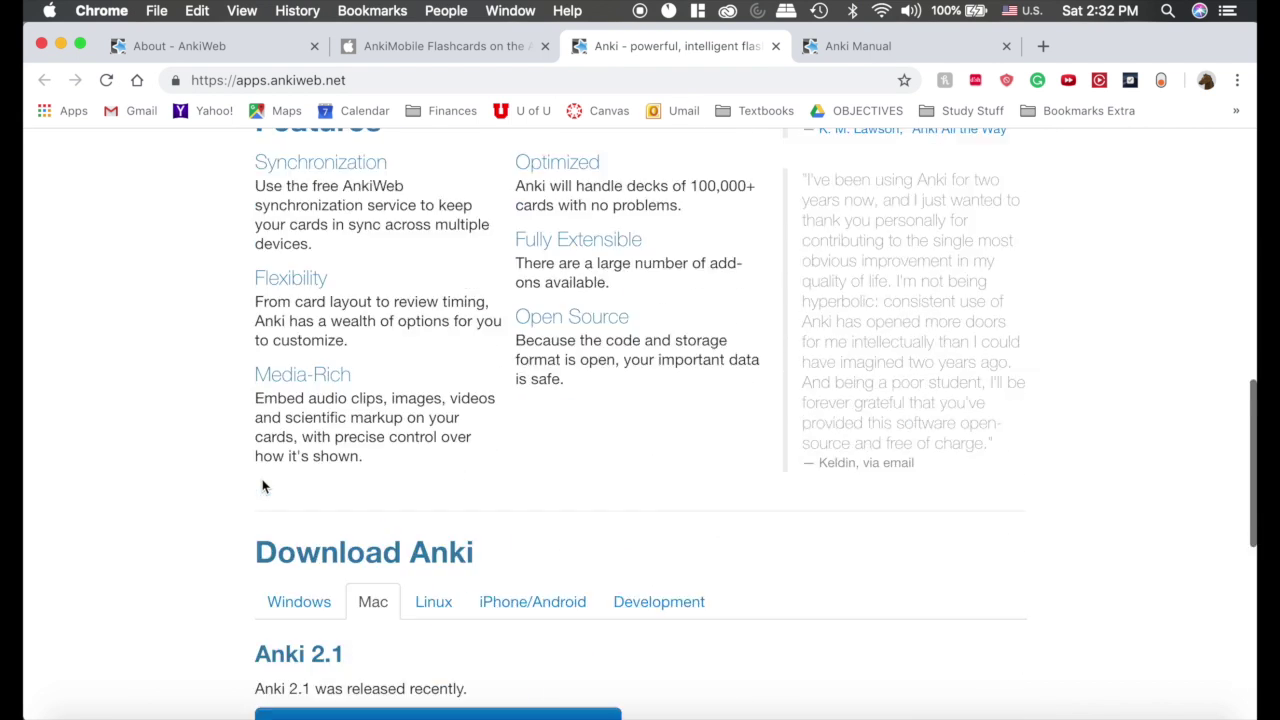
scroll(261, 480, "up", 2)
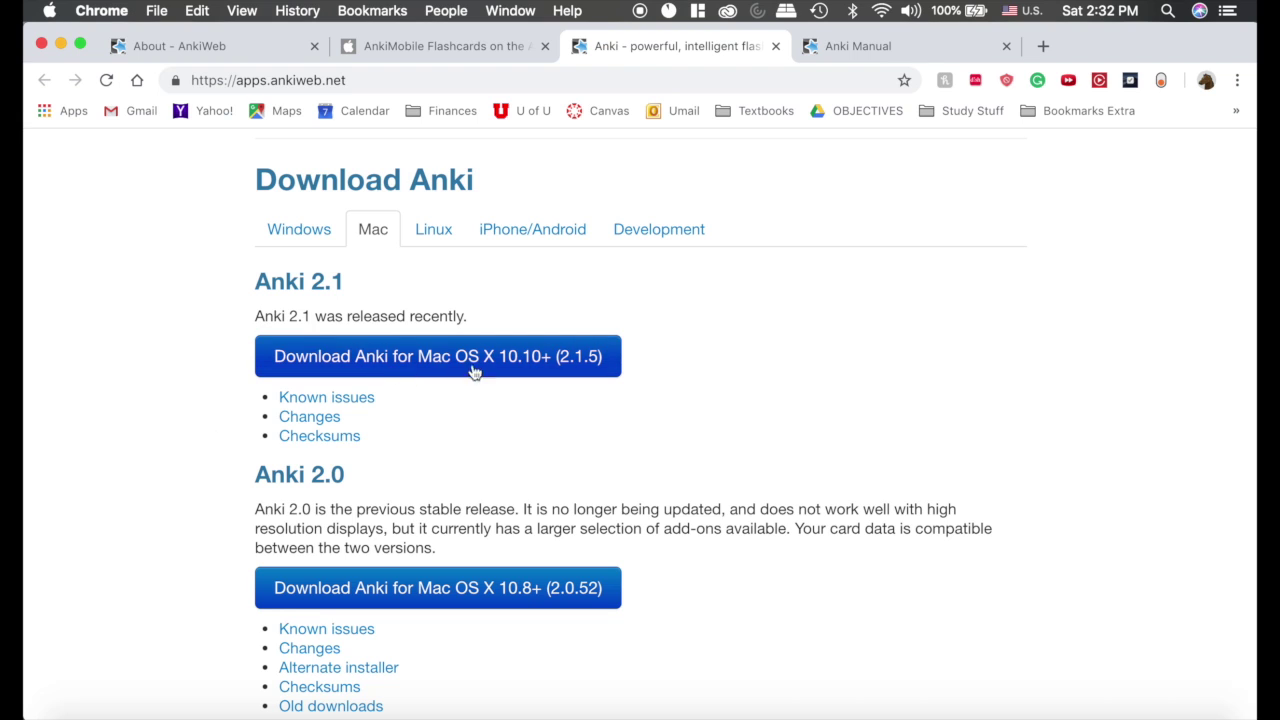
scroll(171, 523, "down", 2)
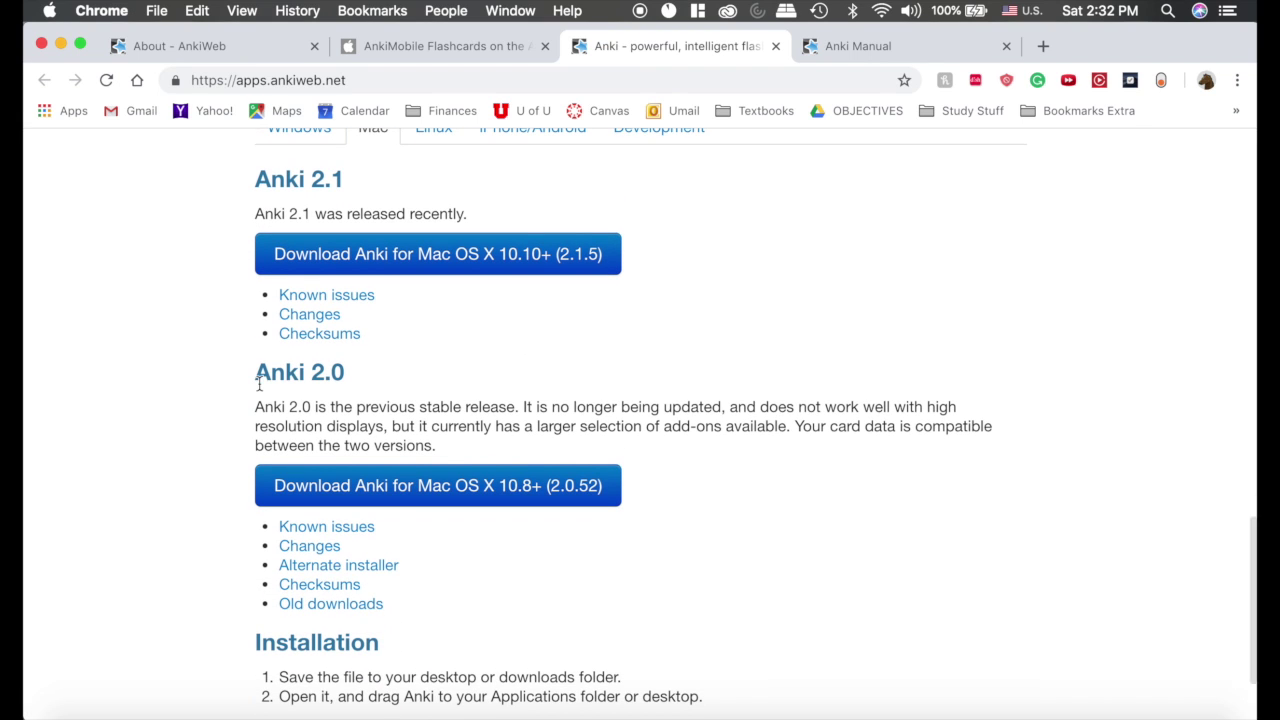
left_click_drag(257, 372, 389, 380)
left_click(389, 380)
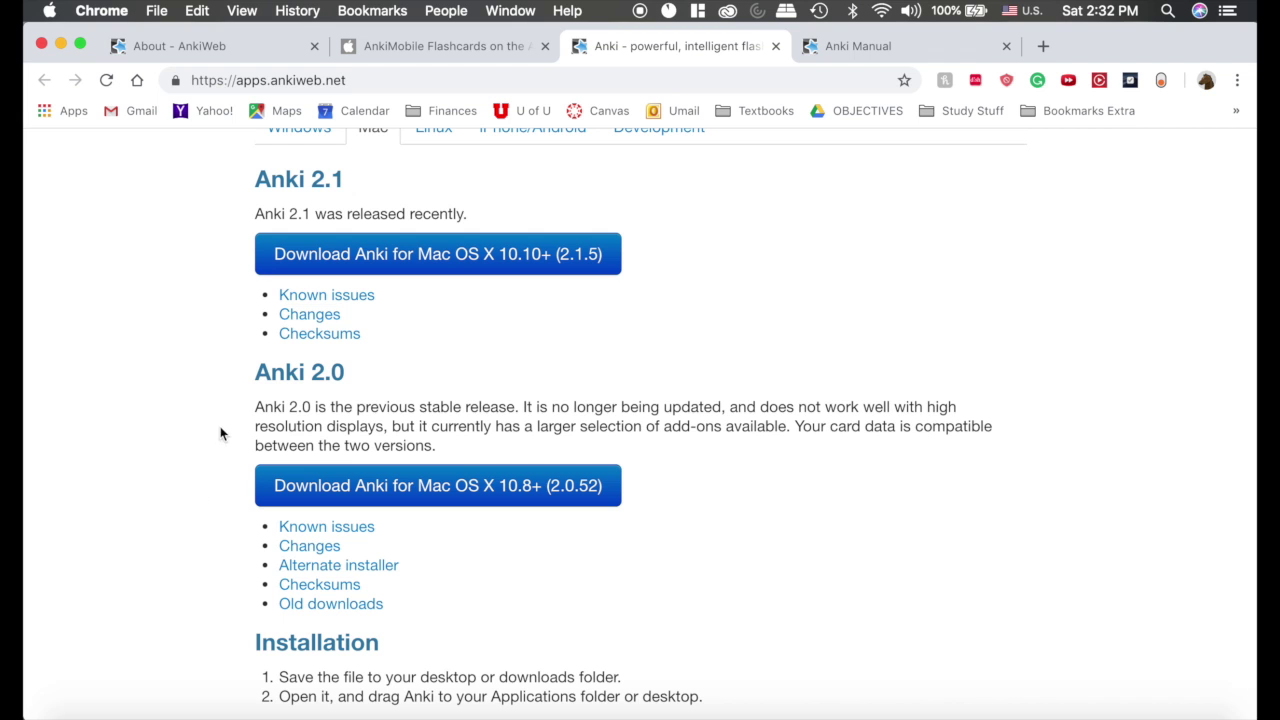
scroll(451, 486, "up", 15)
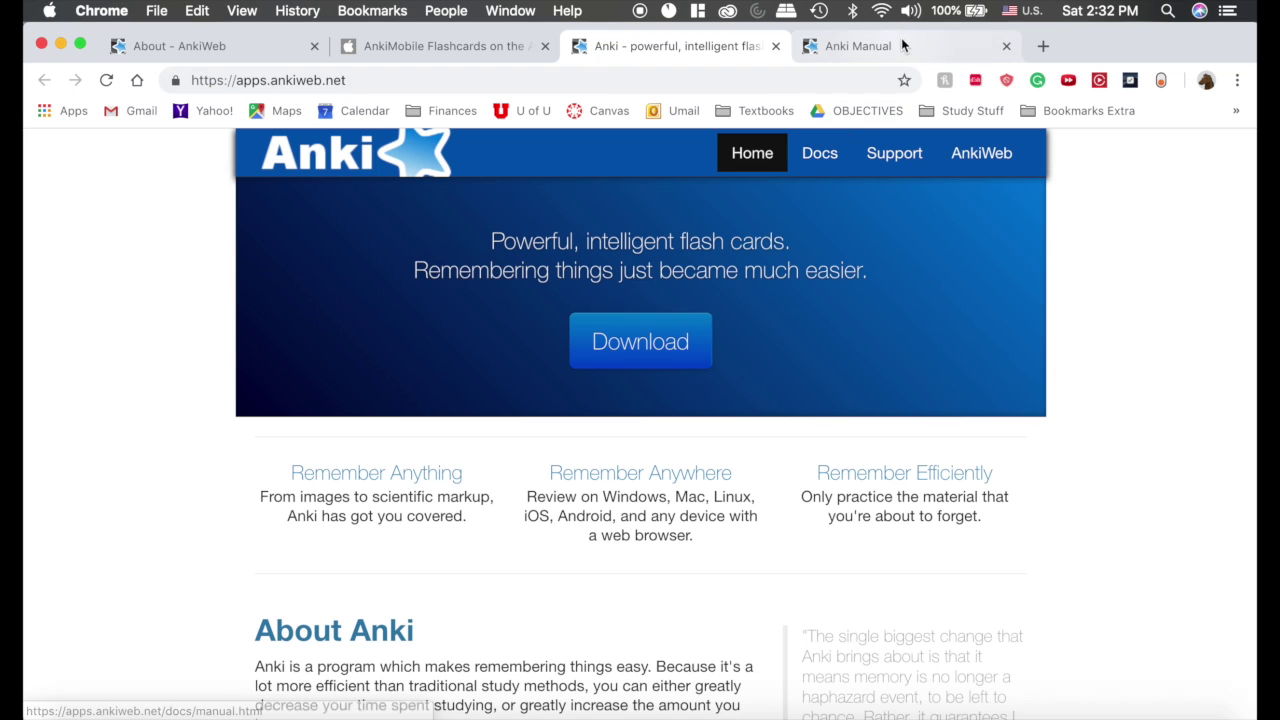
Step: Open the Anki 2.0 version of the user manual and skim its introductory sections
left_click(906, 45)
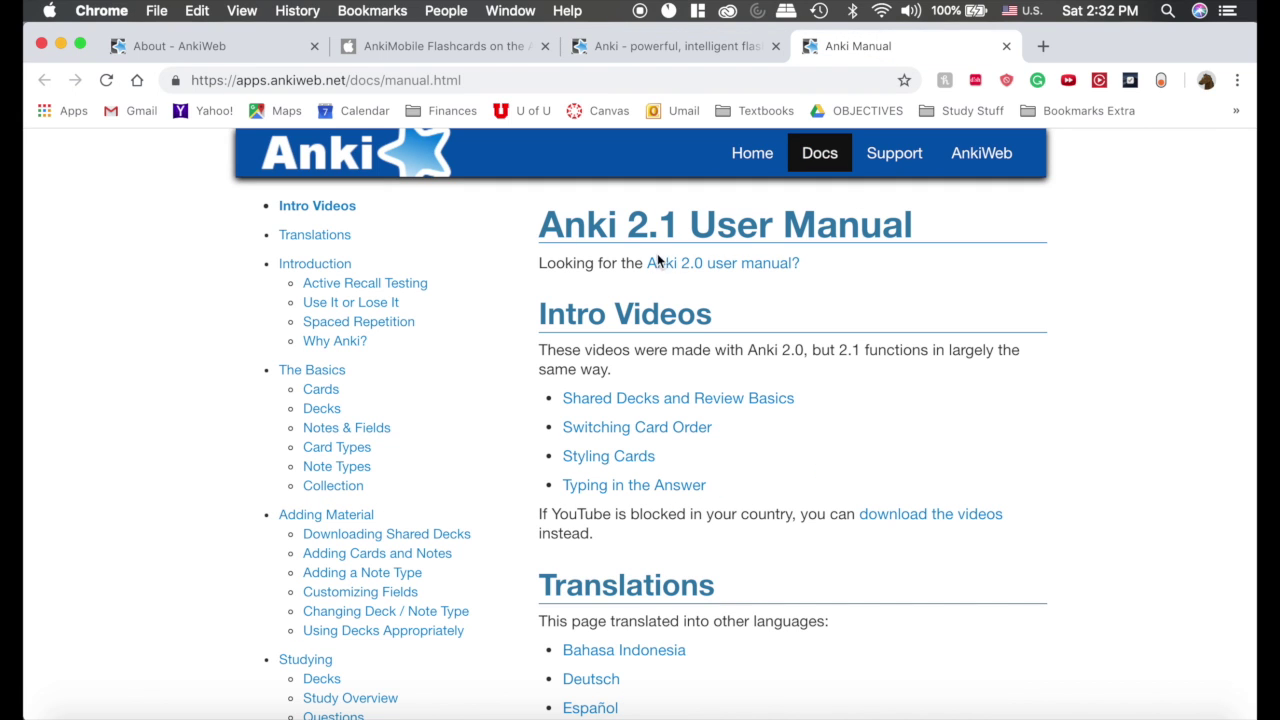
left_click(717, 266)
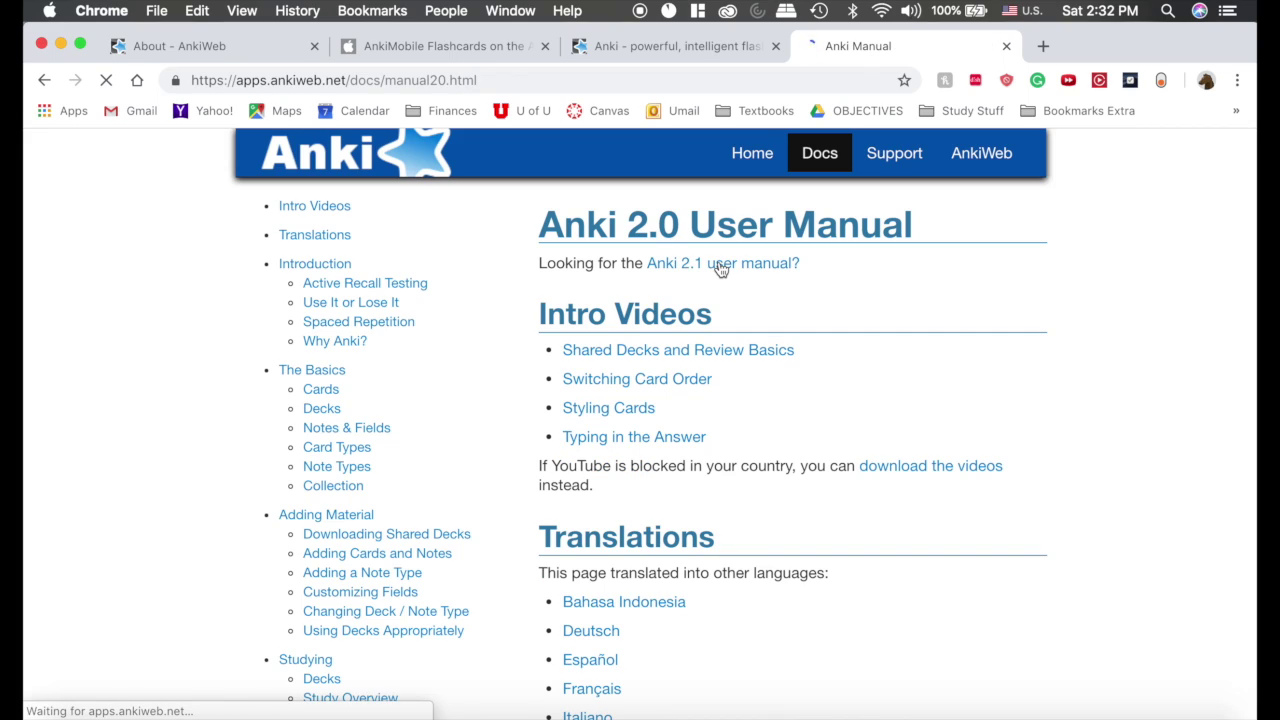
scroll(521, 414, "down", 10)
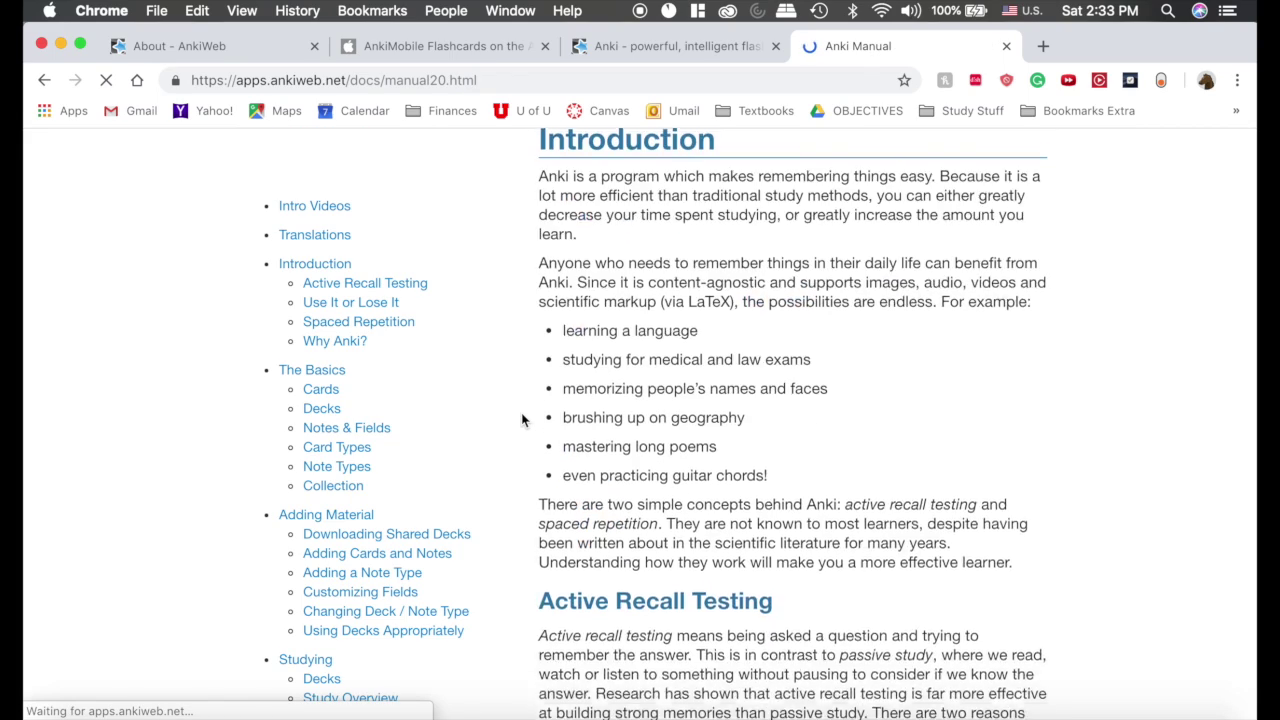
scroll(521, 419, "down", 15)
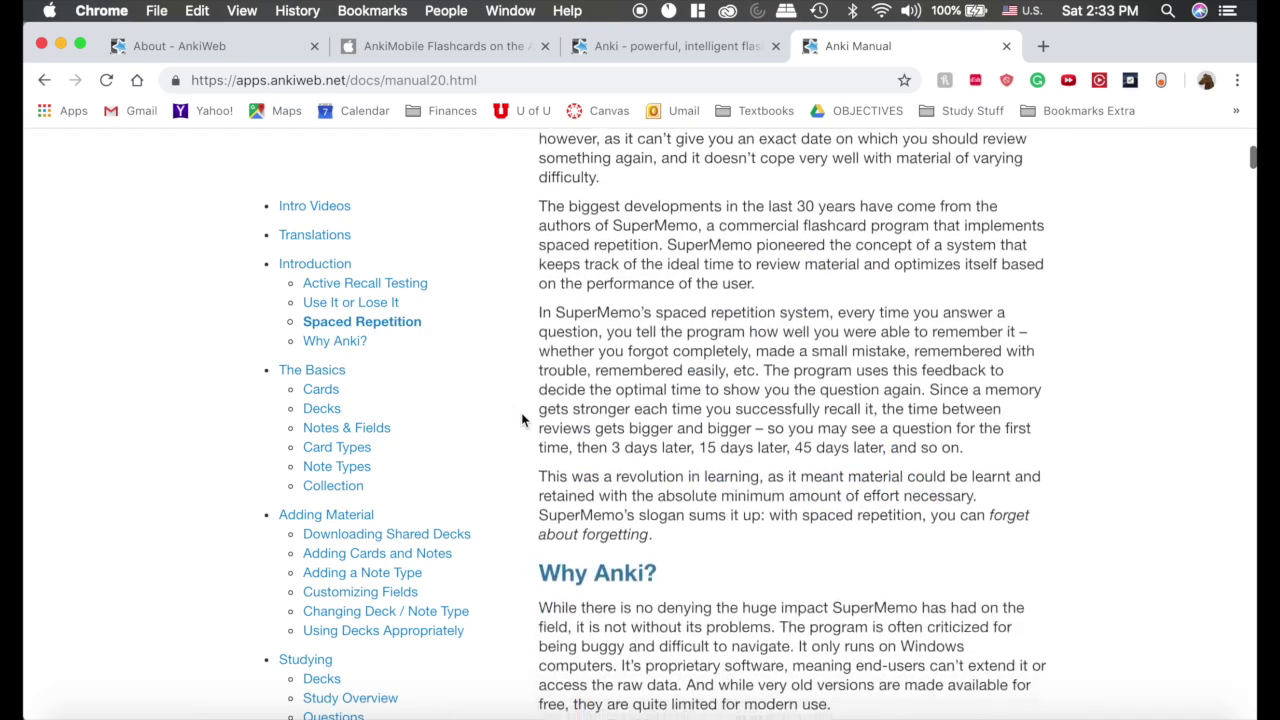
scroll(521, 419, "up", 20)
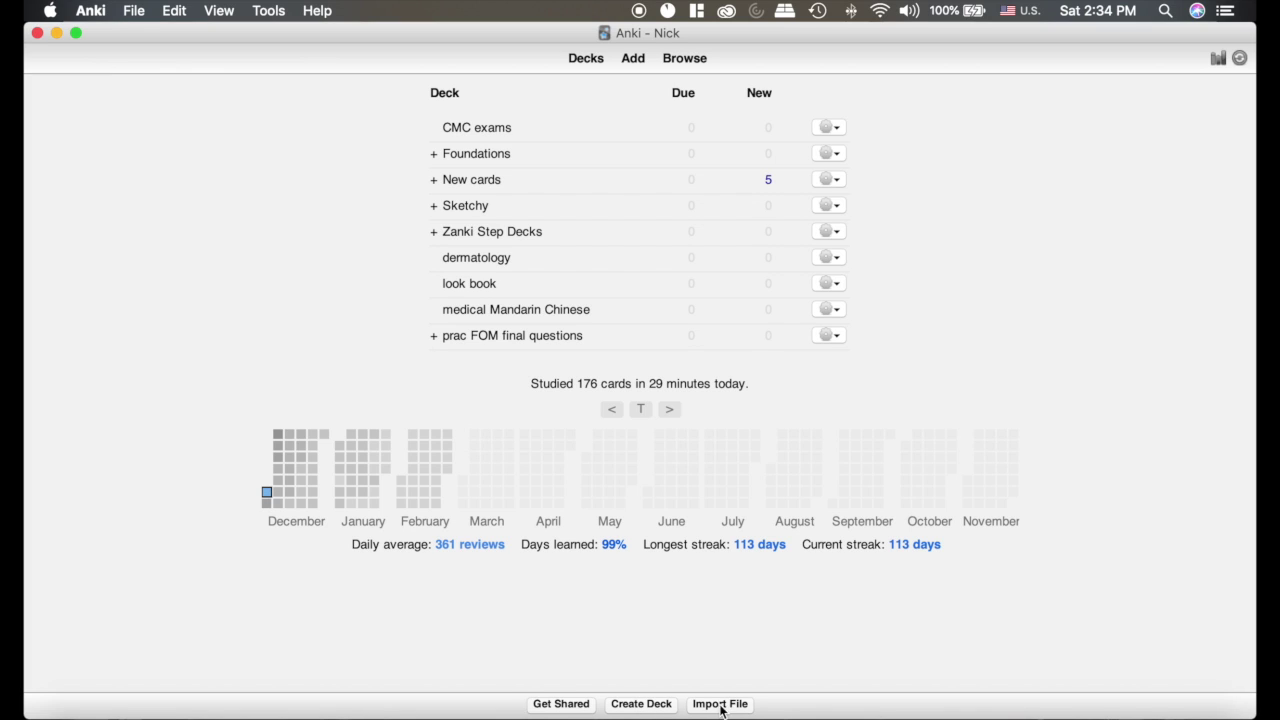
Step: Switch to the Anki desktop app, view and dismiss the new-deck name prompt, and briefly expand the Foundations deck
left_click(651, 707)
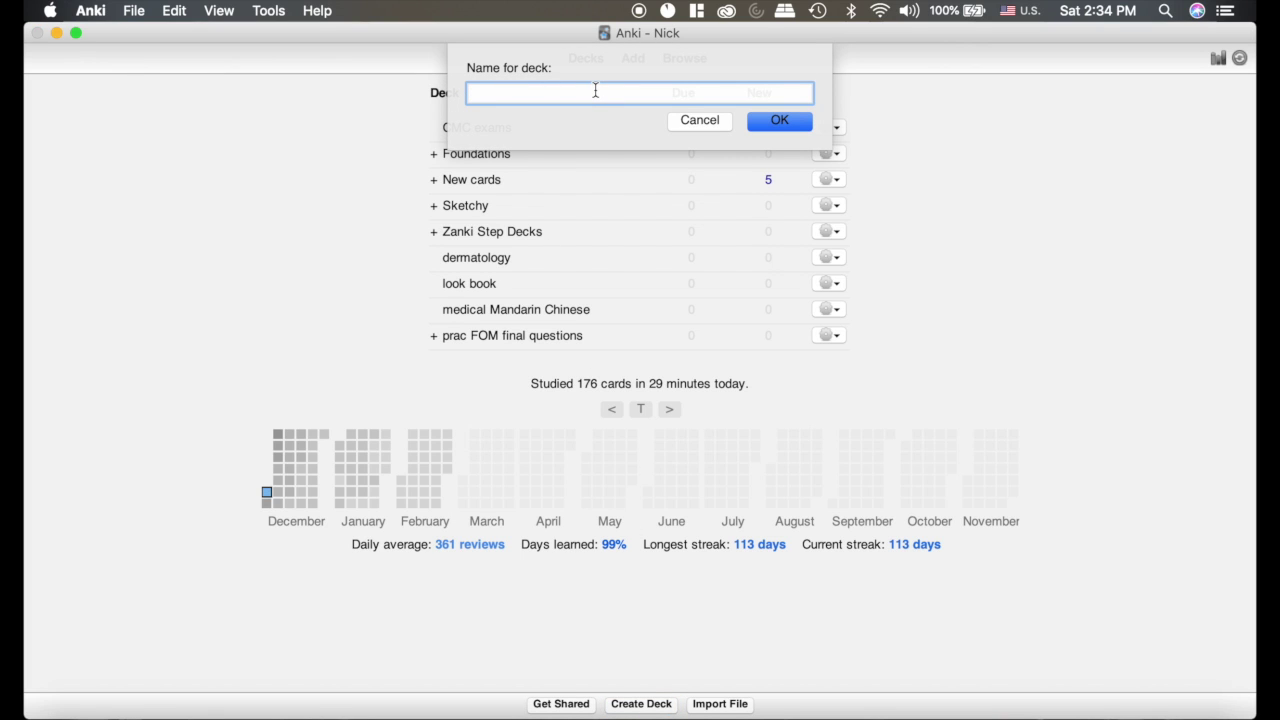
left_click(697, 122)
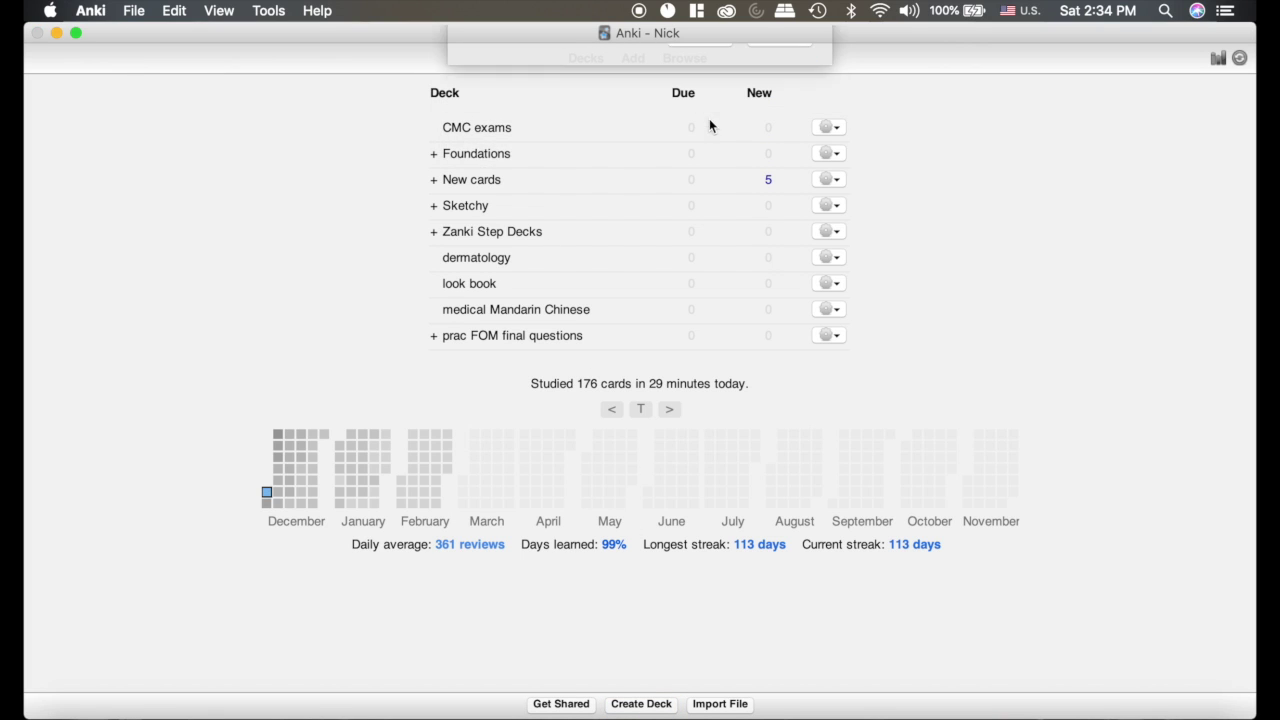
left_click(433, 156)
left_click(426, 155)
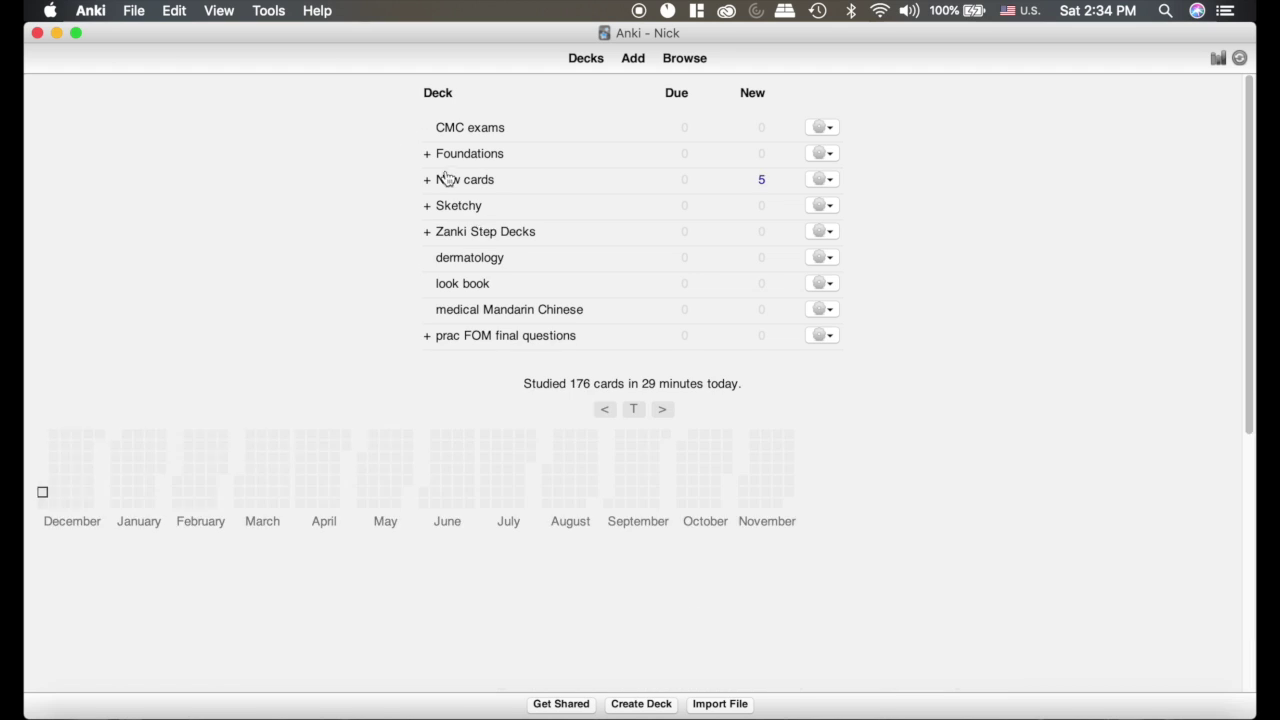
Step: Enter "Foundation::second deck" as the name of a new subdeck and cancel its creation
left_click(649, 705)
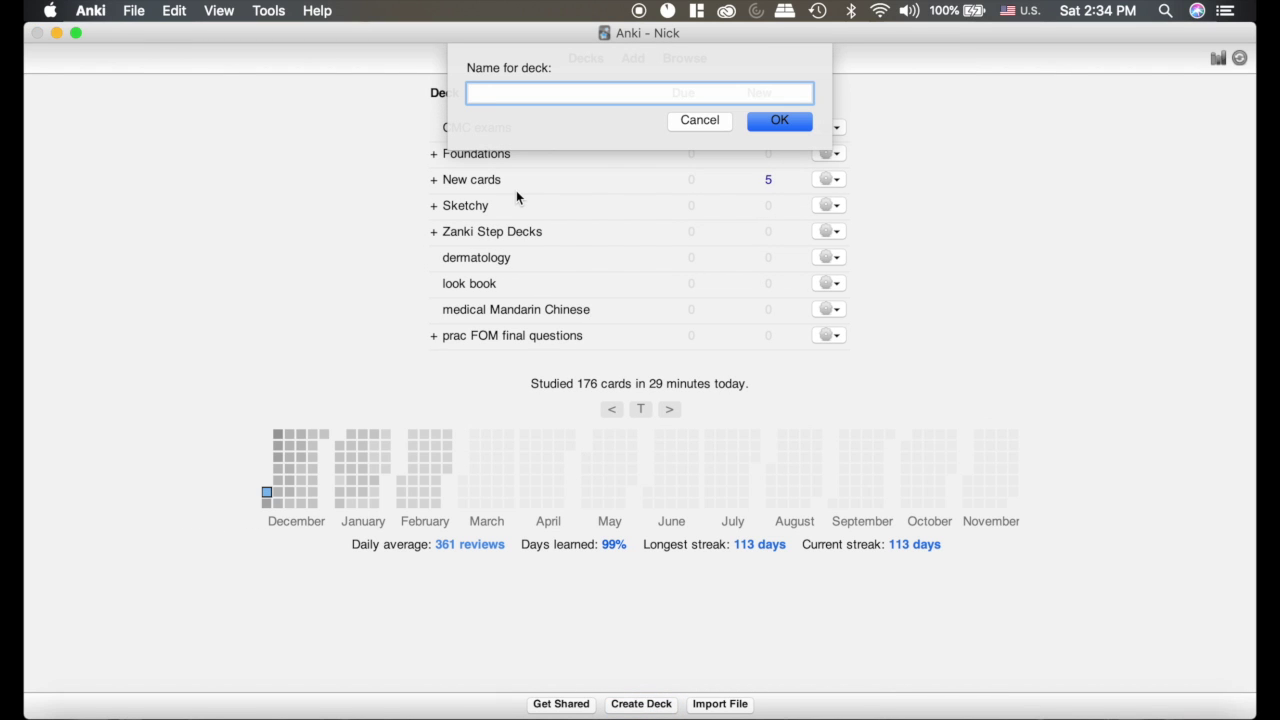
type("Foundation::second deck")
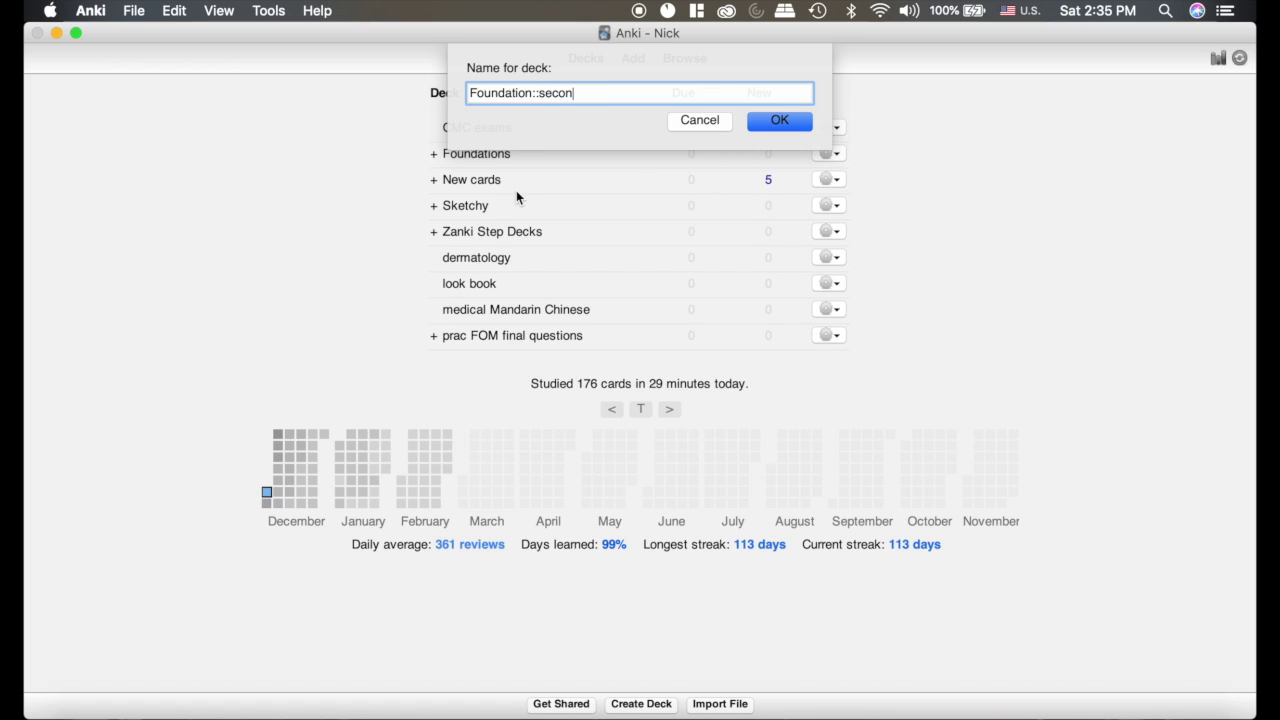
left_click(708, 120)
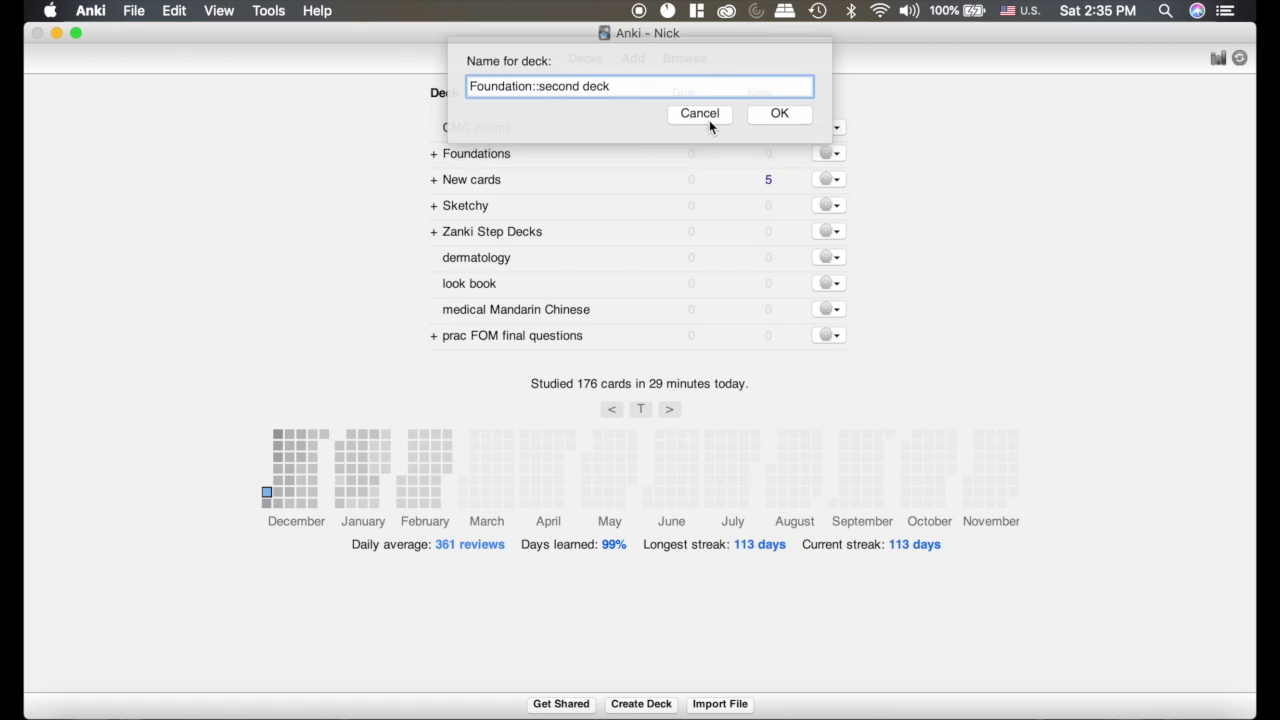
Step: View the export settings for the Foundations deck and close them without exporting
left_click(828, 154)
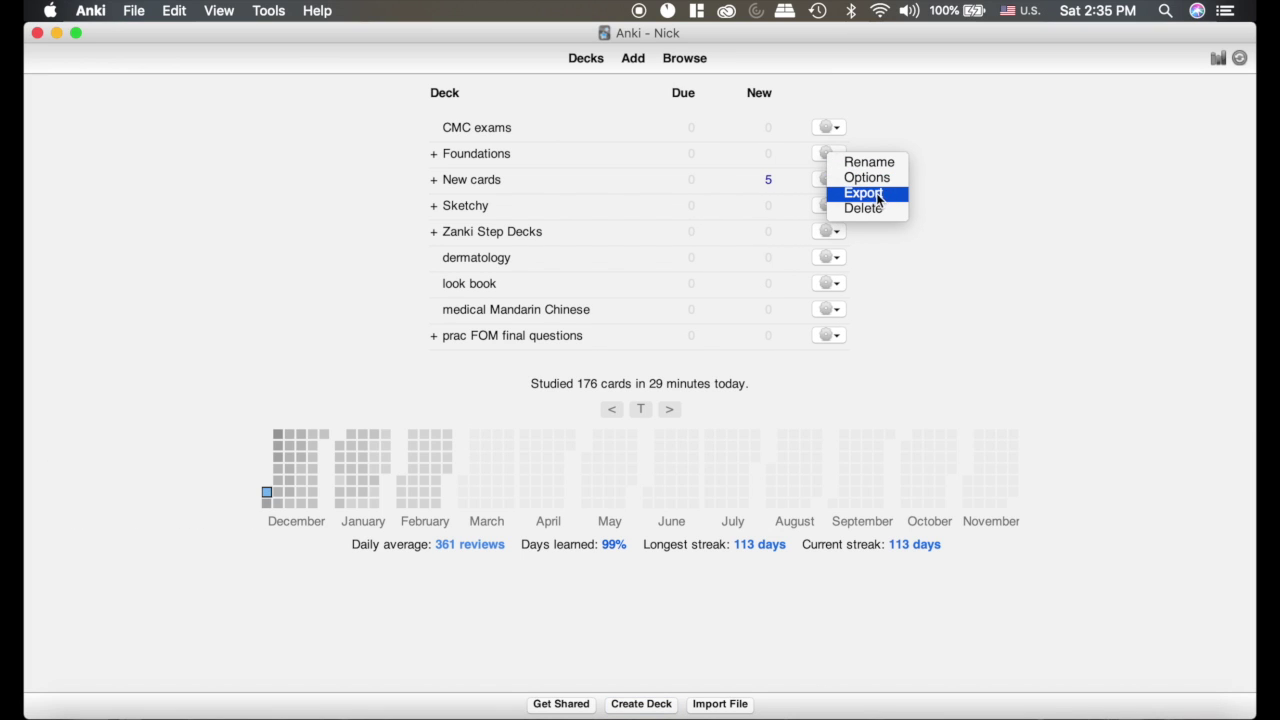
left_click(890, 195)
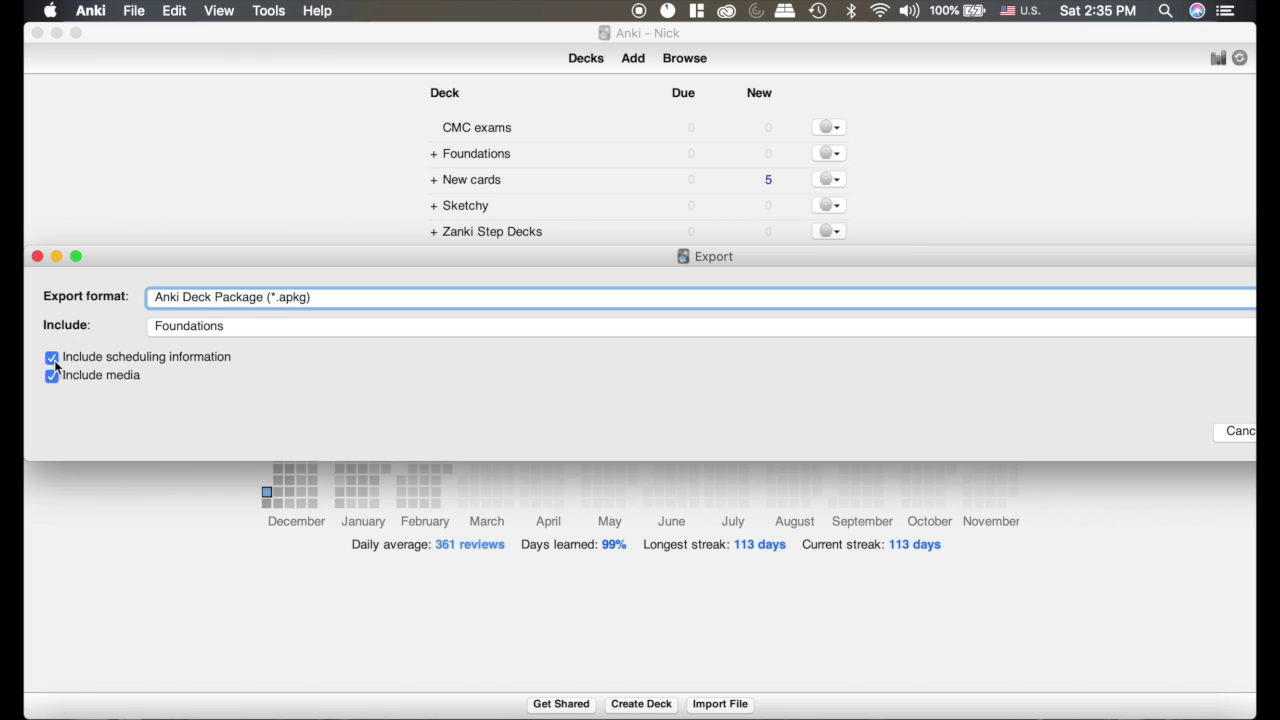
left_click(38, 258)
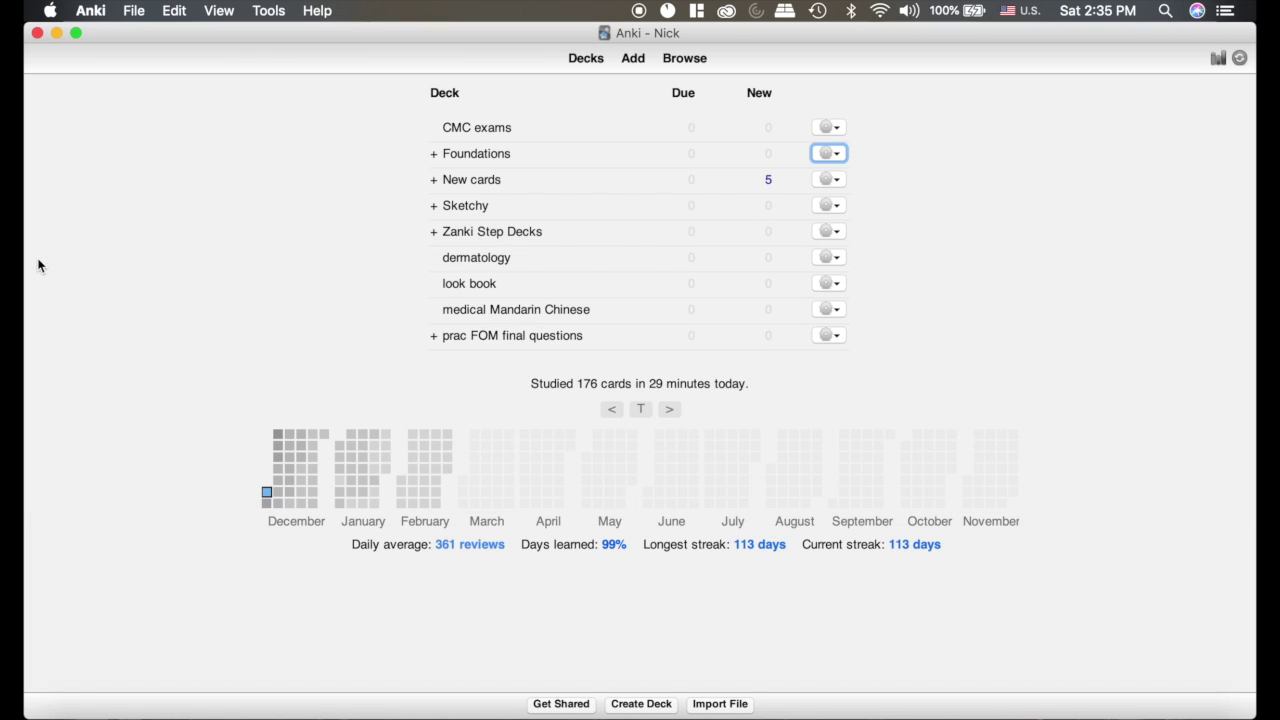
Step: View the new-card study options of the Foundations deck and close them
left_click(825, 154)
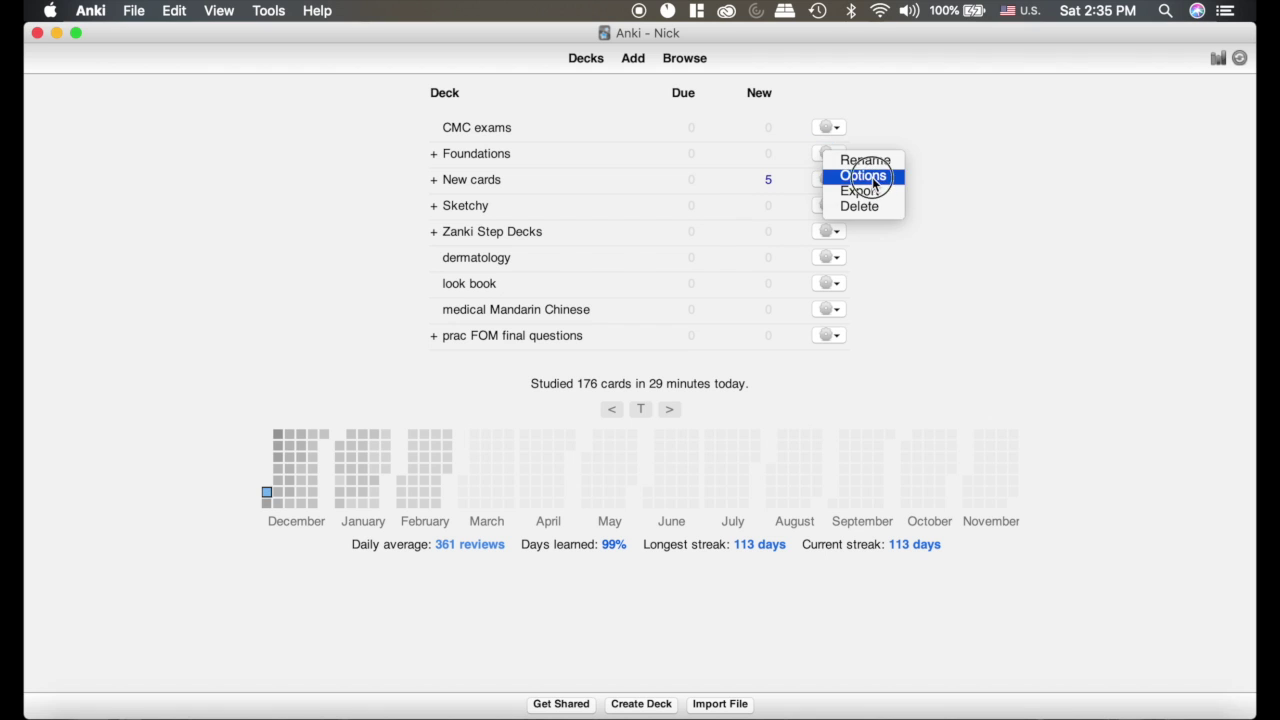
left_click(872, 177)
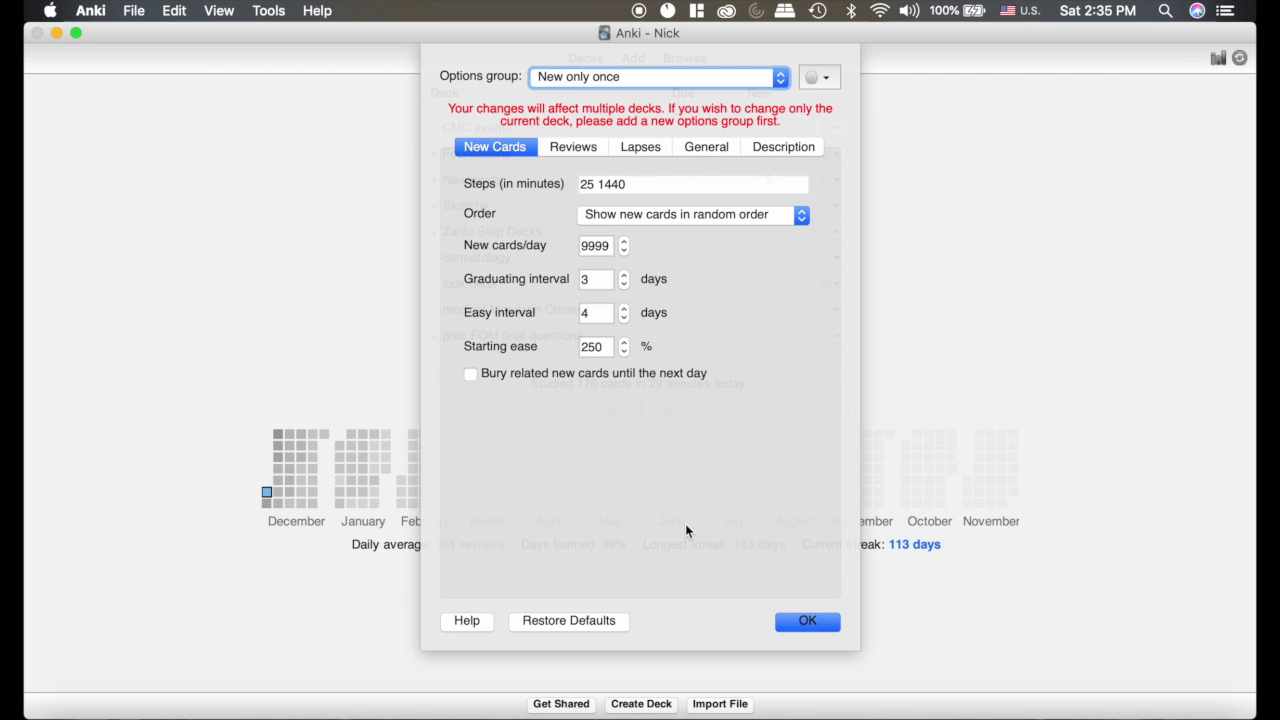
left_click(819, 621)
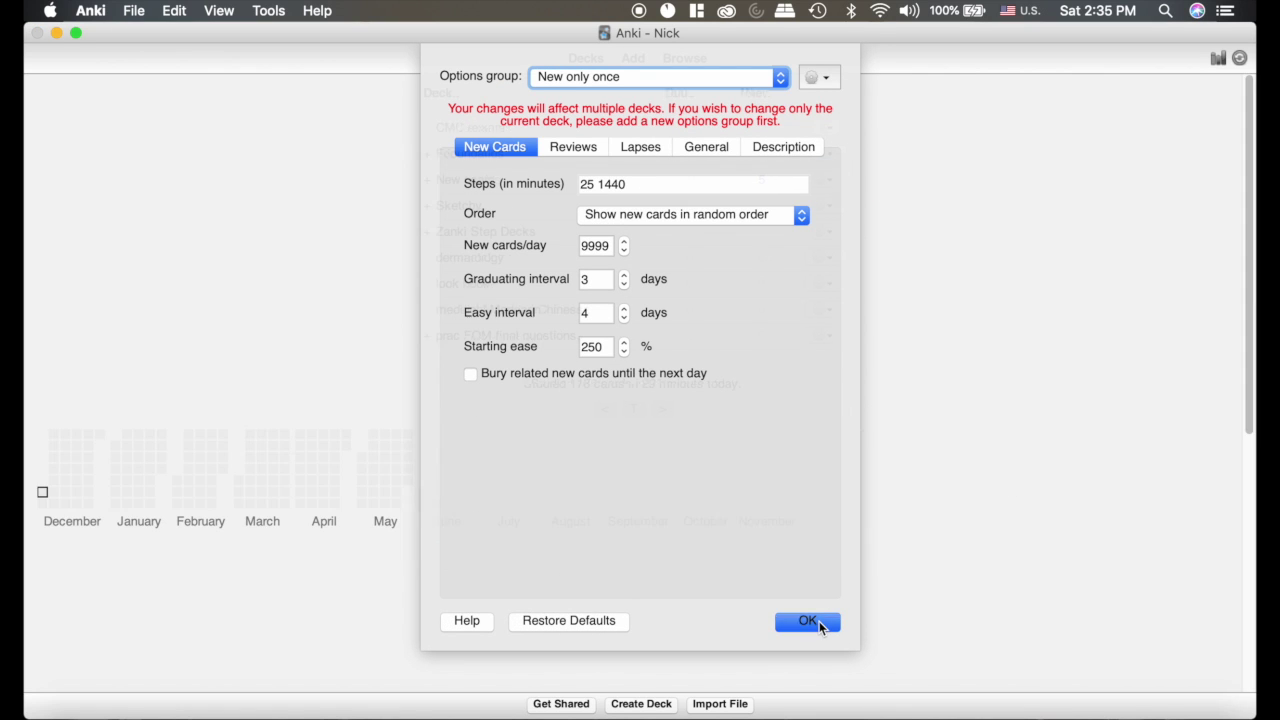
Step: View Anki's basic preferences and close them
left_click(92, 12)
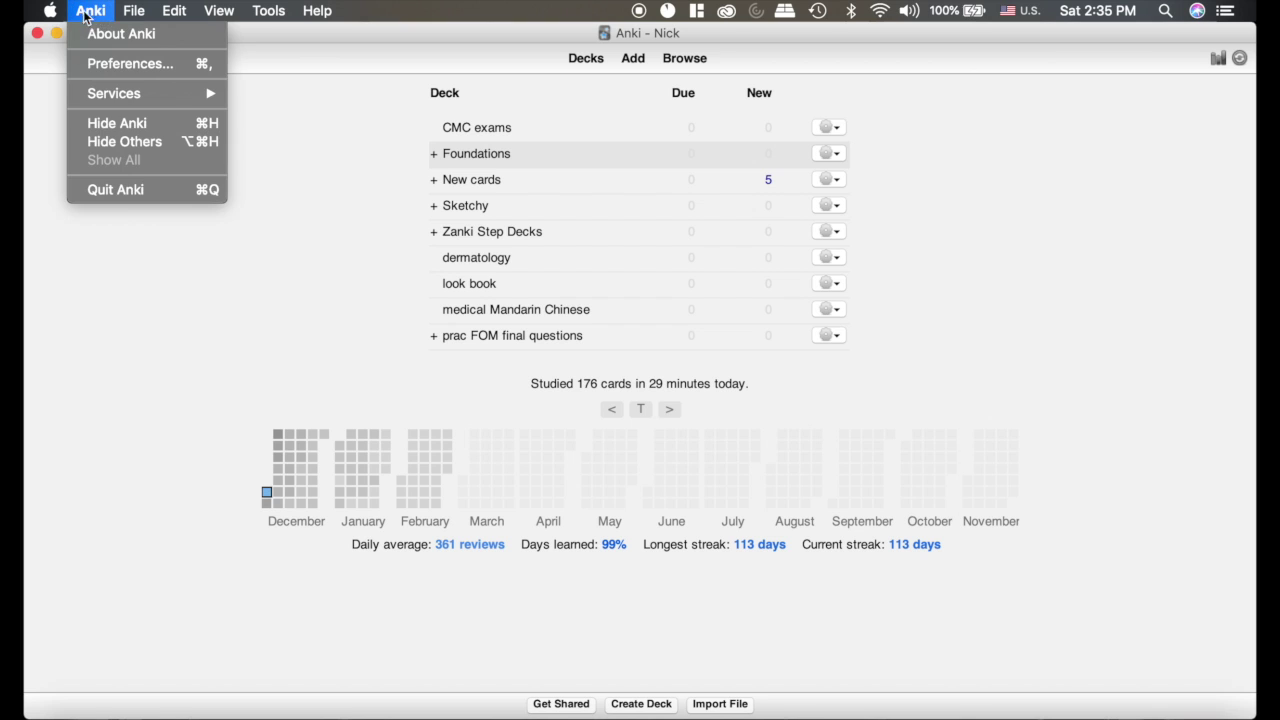
left_click(110, 63)
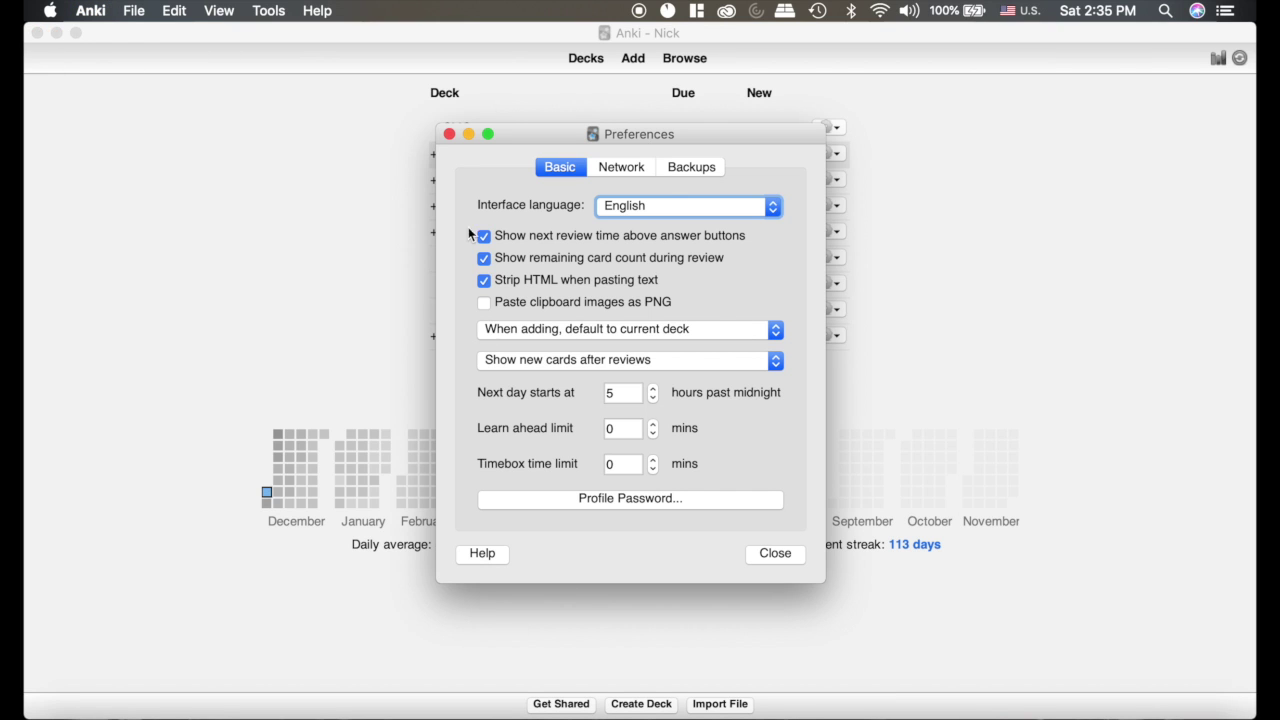
left_click(449, 134)
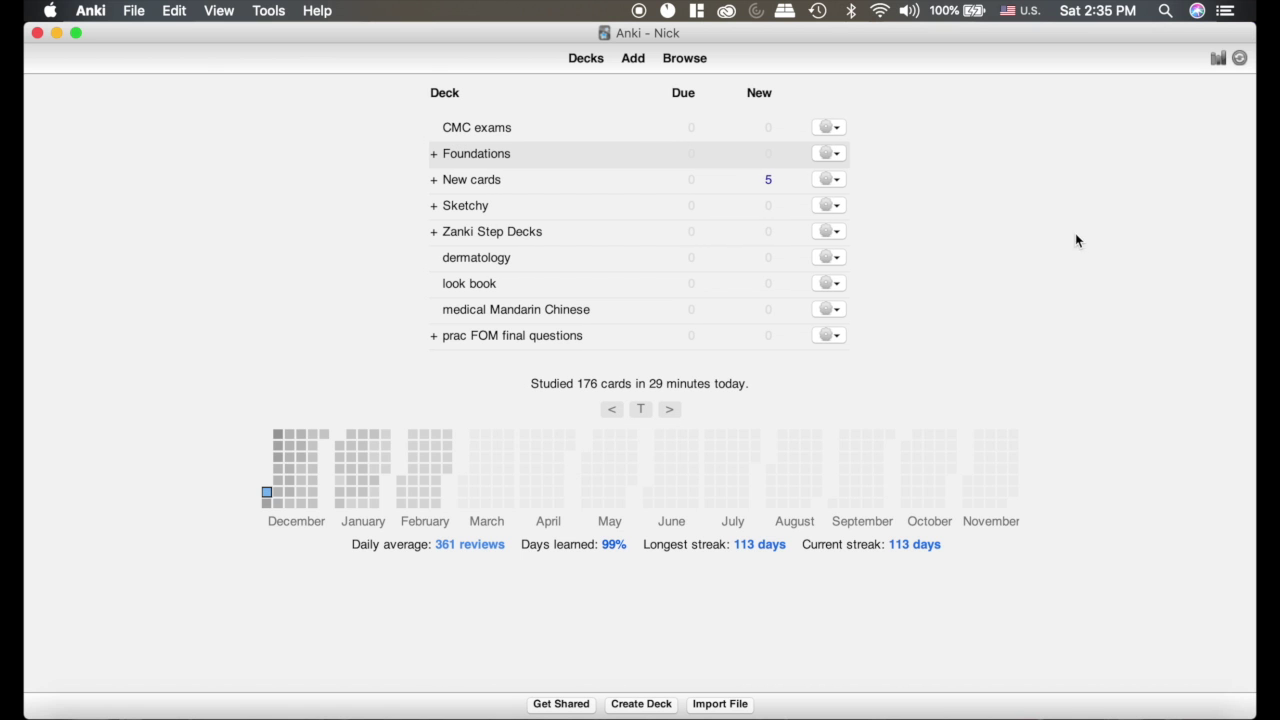
Step: Sync the collection and examine the one-month study statistics for the whole collection
left_click(1240, 60)
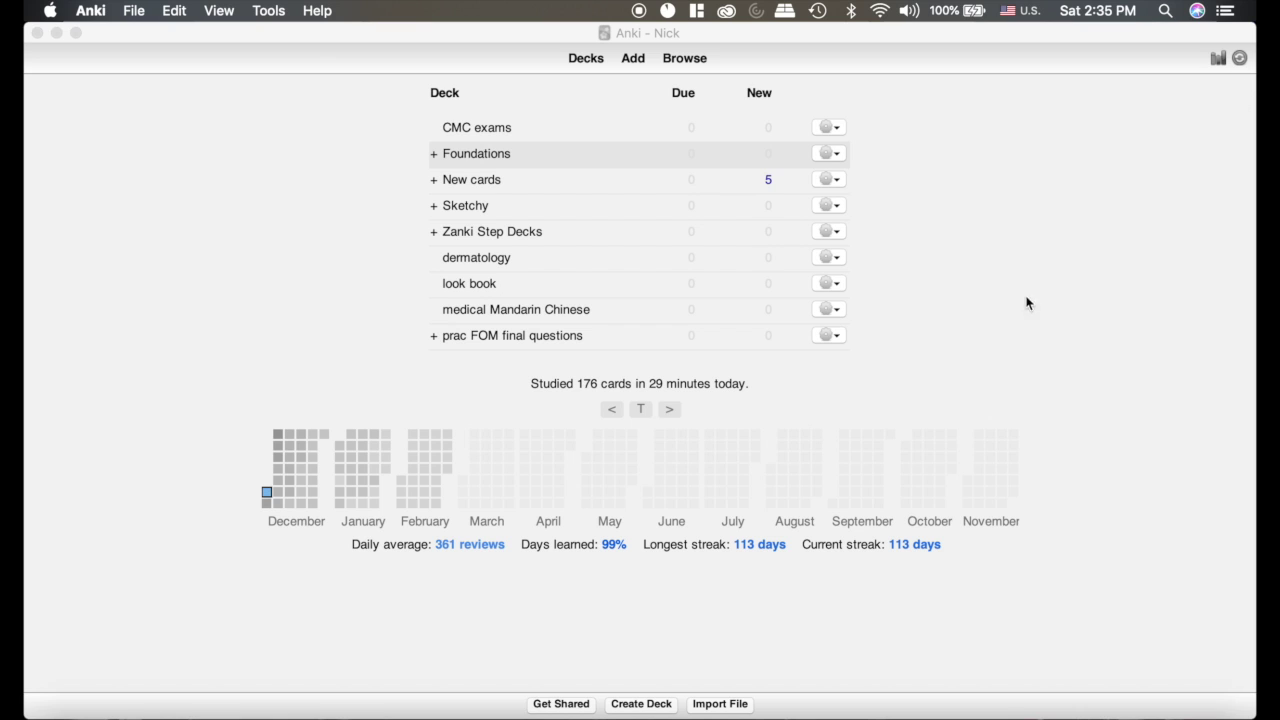
left_click(1216, 60)
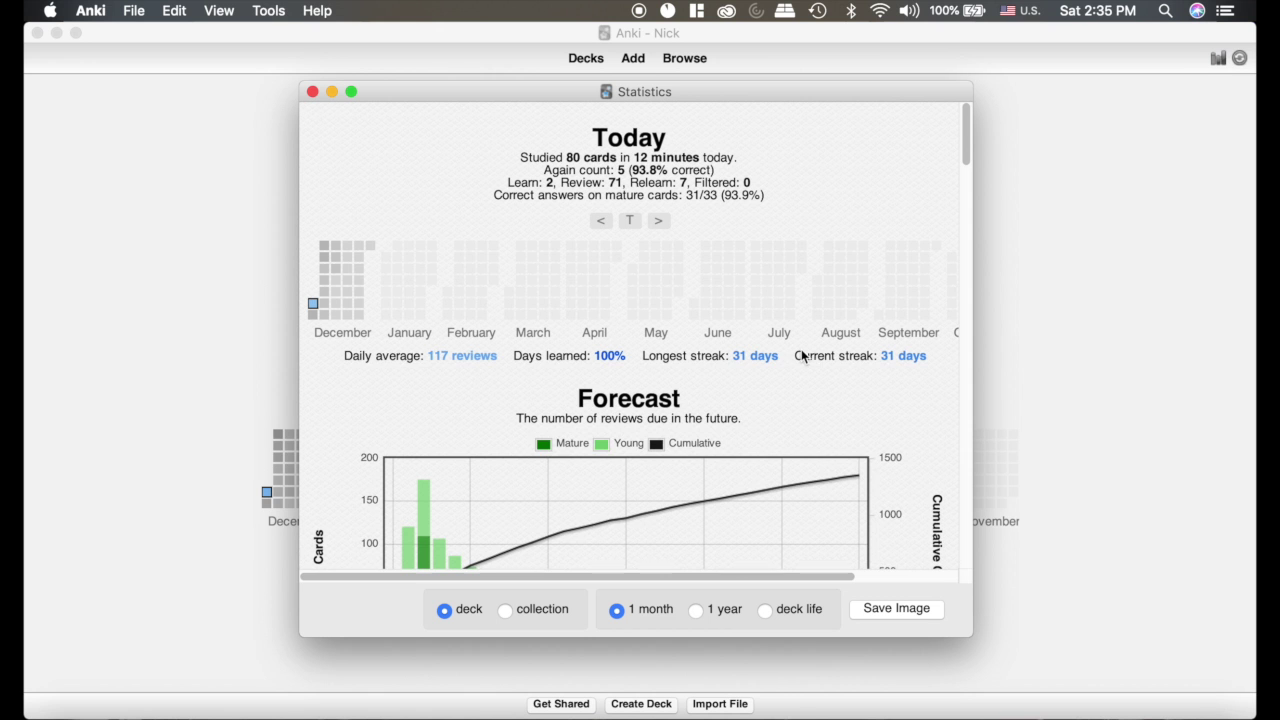
left_click(505, 609)
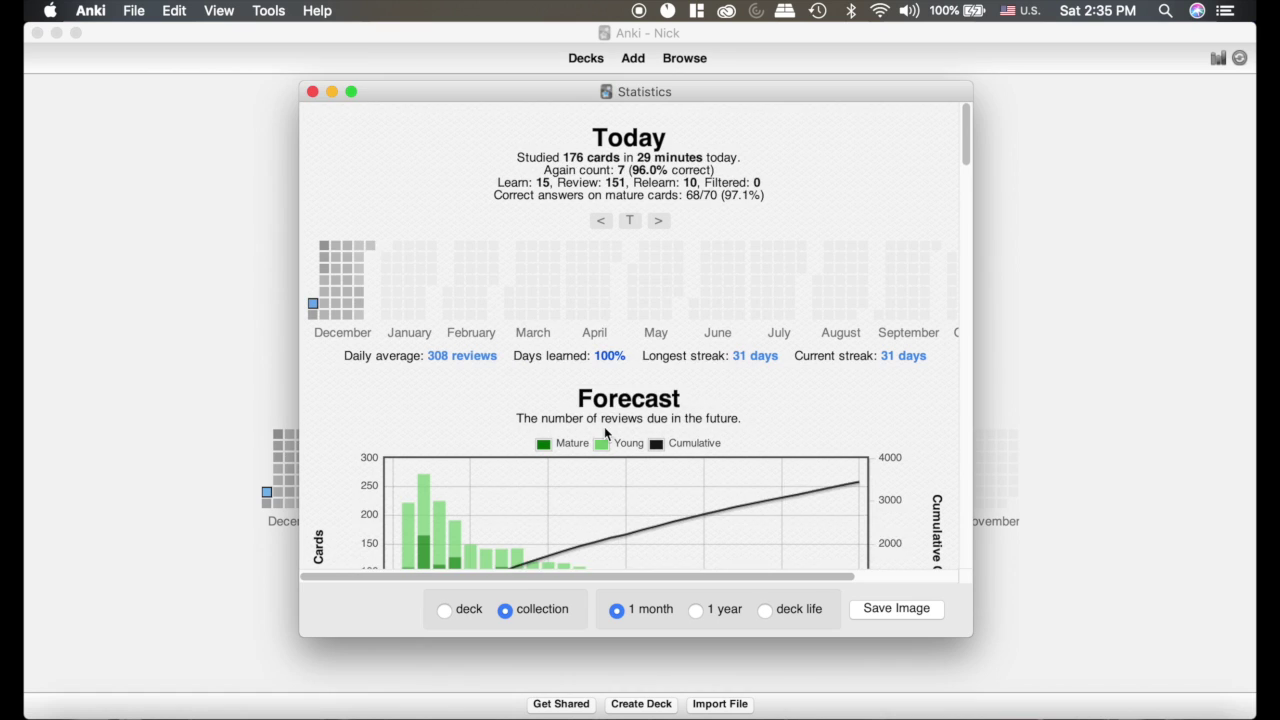
scroll(604, 426, "down", 5)
scroll(490, 360, "down", 5)
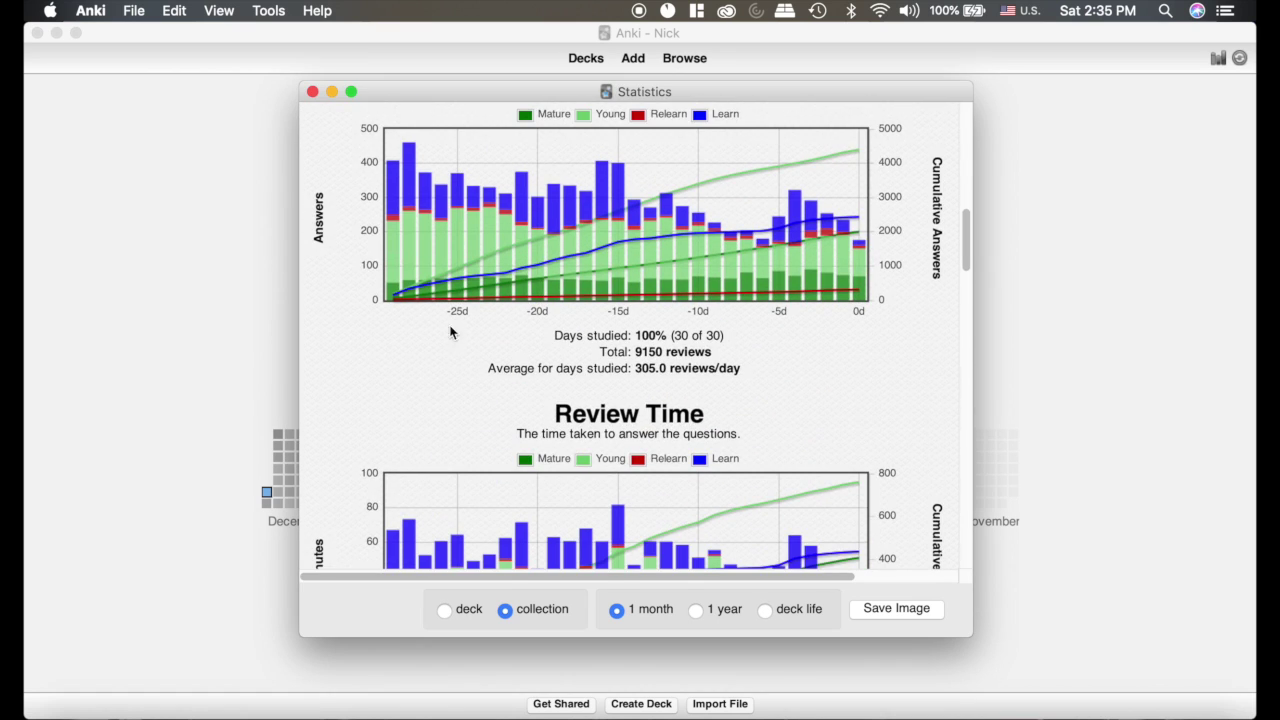
scroll(400, 270, "up", 15)
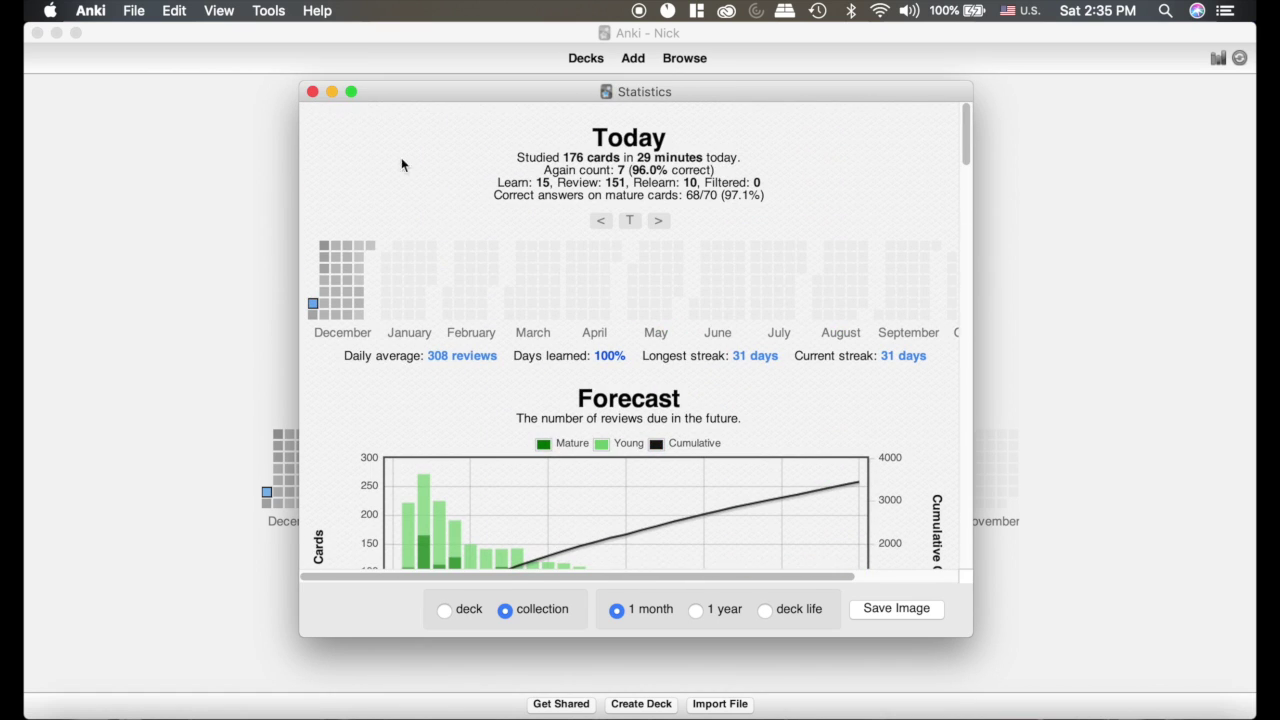
Step: Close the statistics, start adding a note and view the available note types without changing the Cloze-AnKing type
left_click(312, 92)
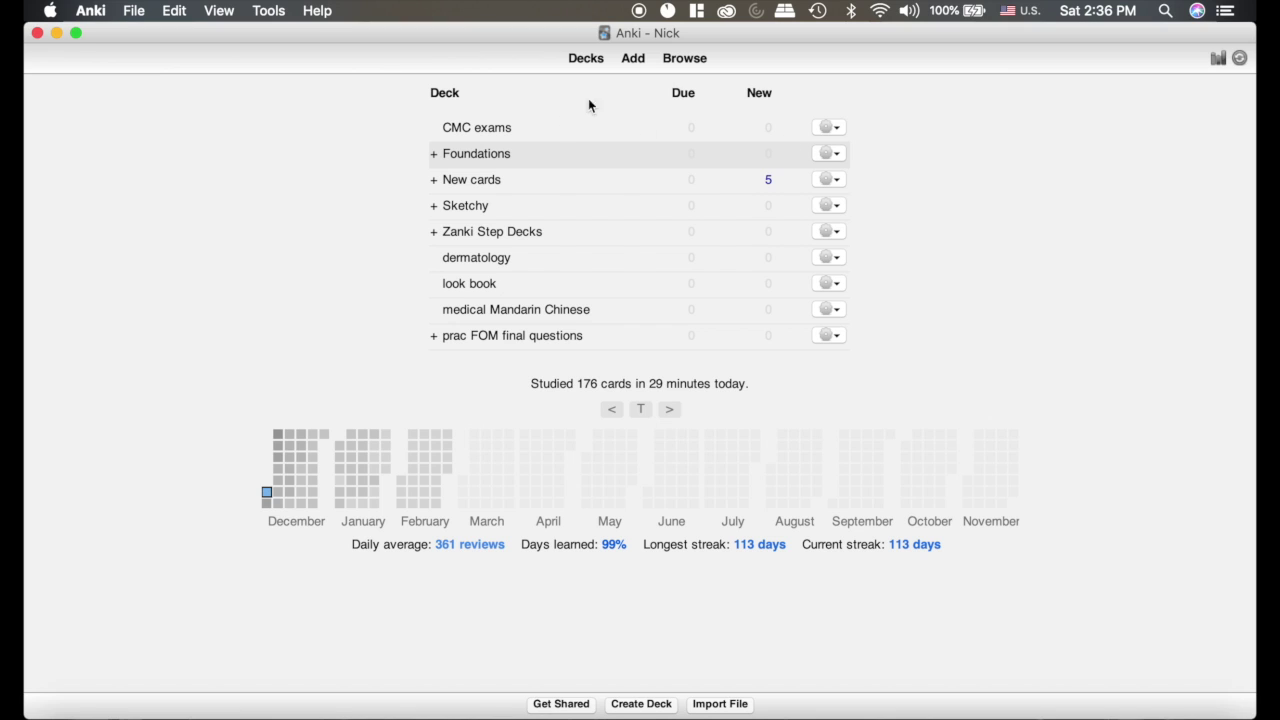
left_click(633, 60)
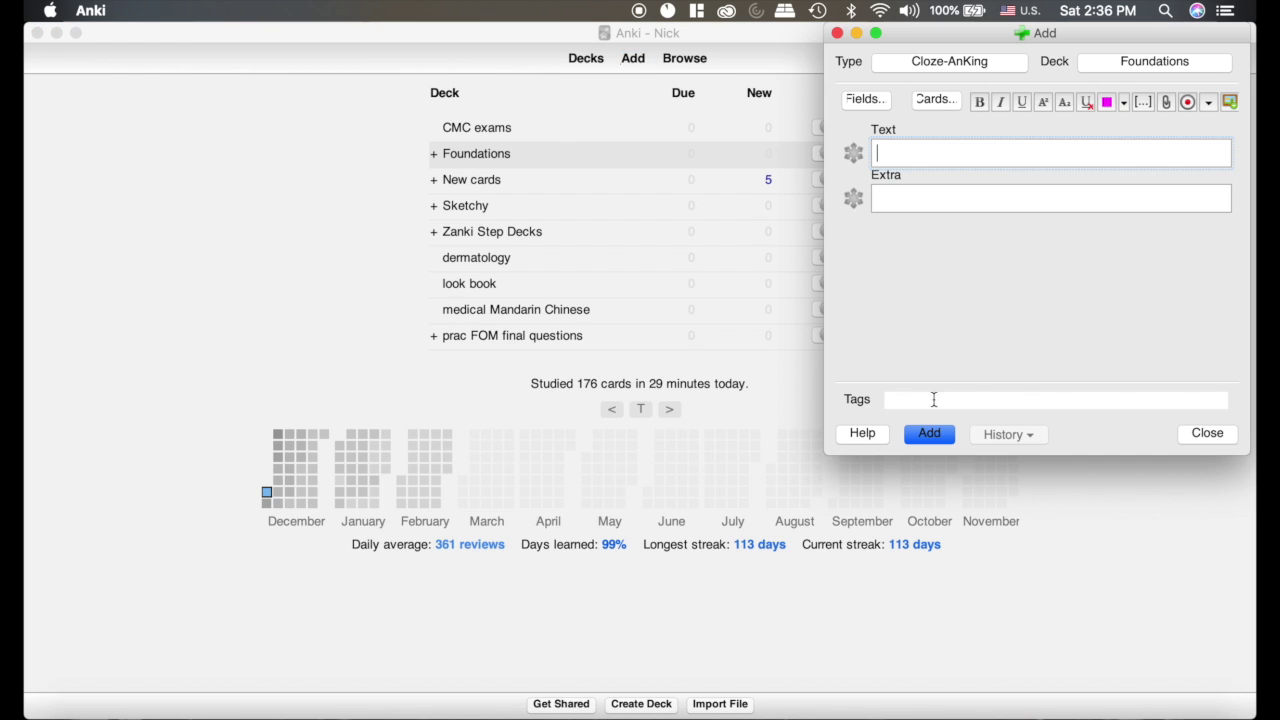
left_click(980, 64)
scroll(898, 224, "up", 1)
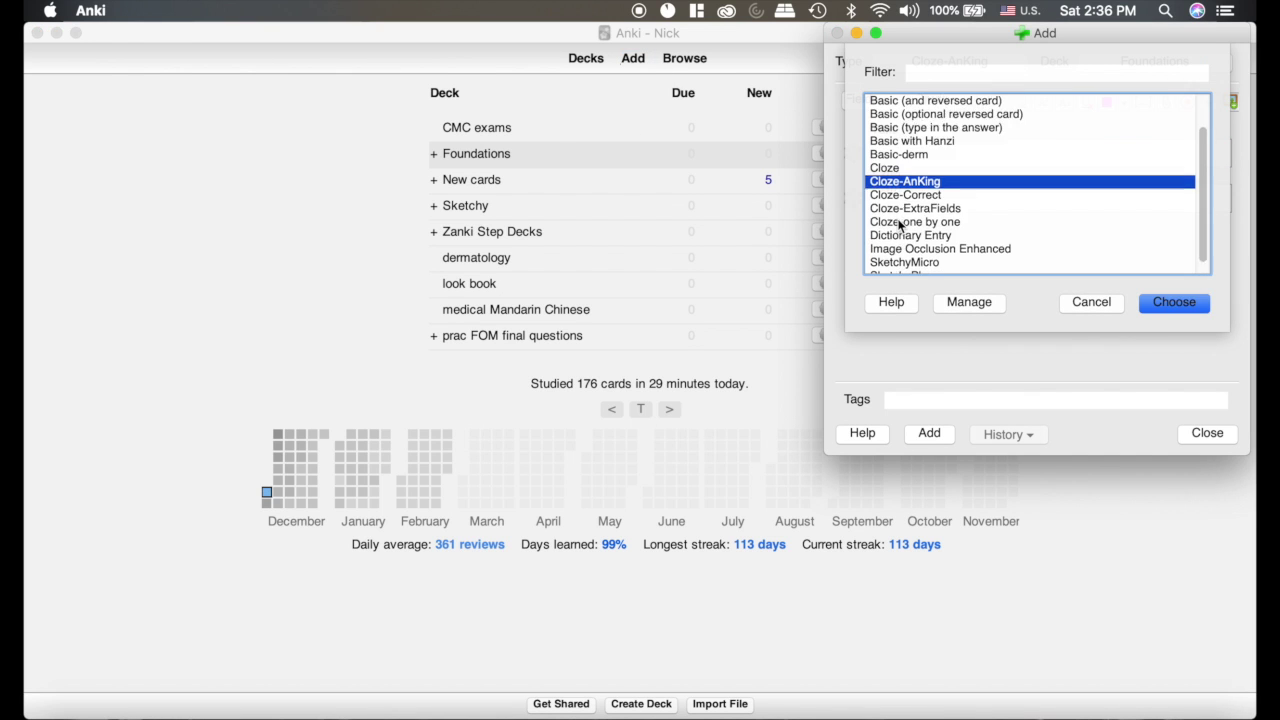
scroll(898, 224, "down", 1)
left_click(1089, 306)
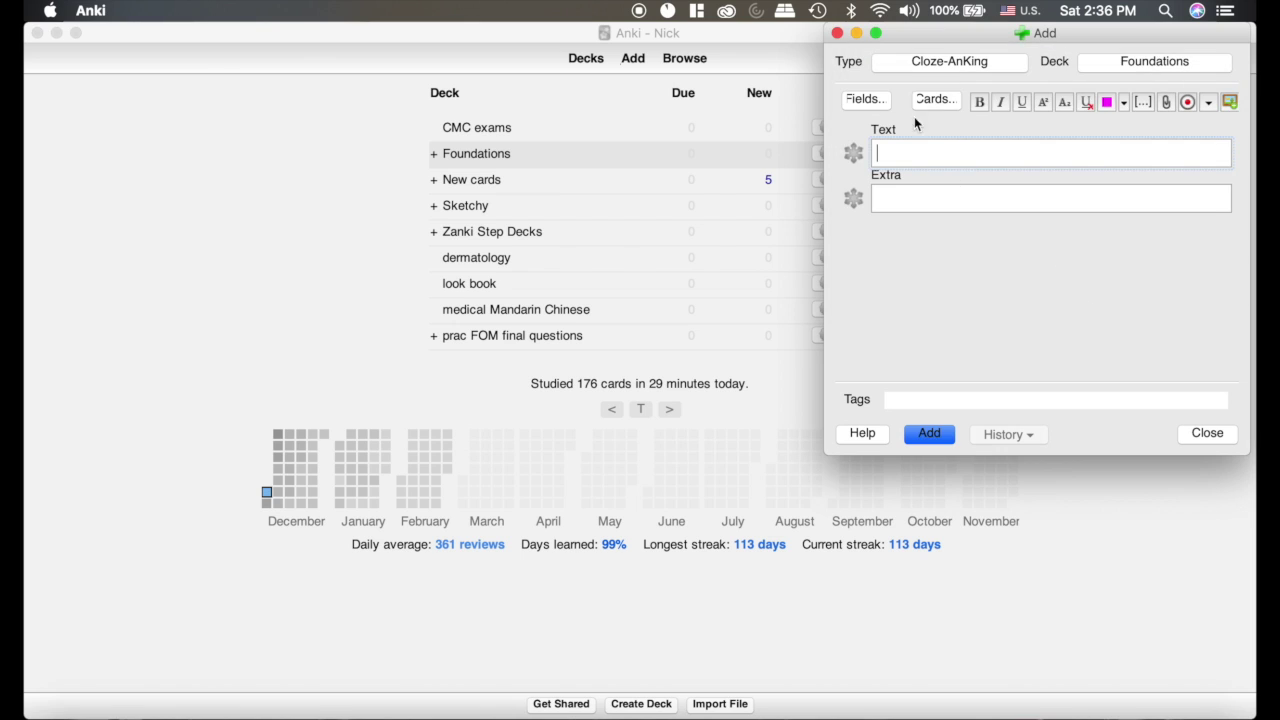
Step: View the card templates and styling of the Cloze-AnKing note type and close them without adding a note
left_click(940, 99)
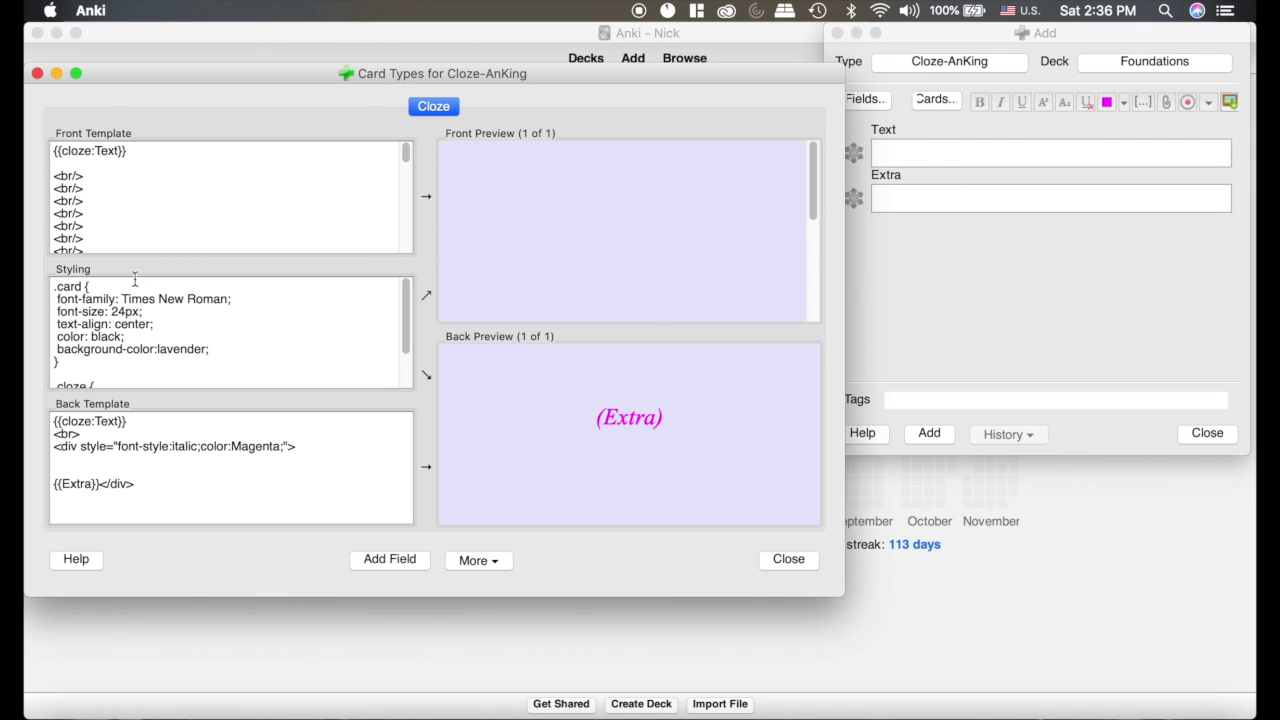
left_click(796, 559)
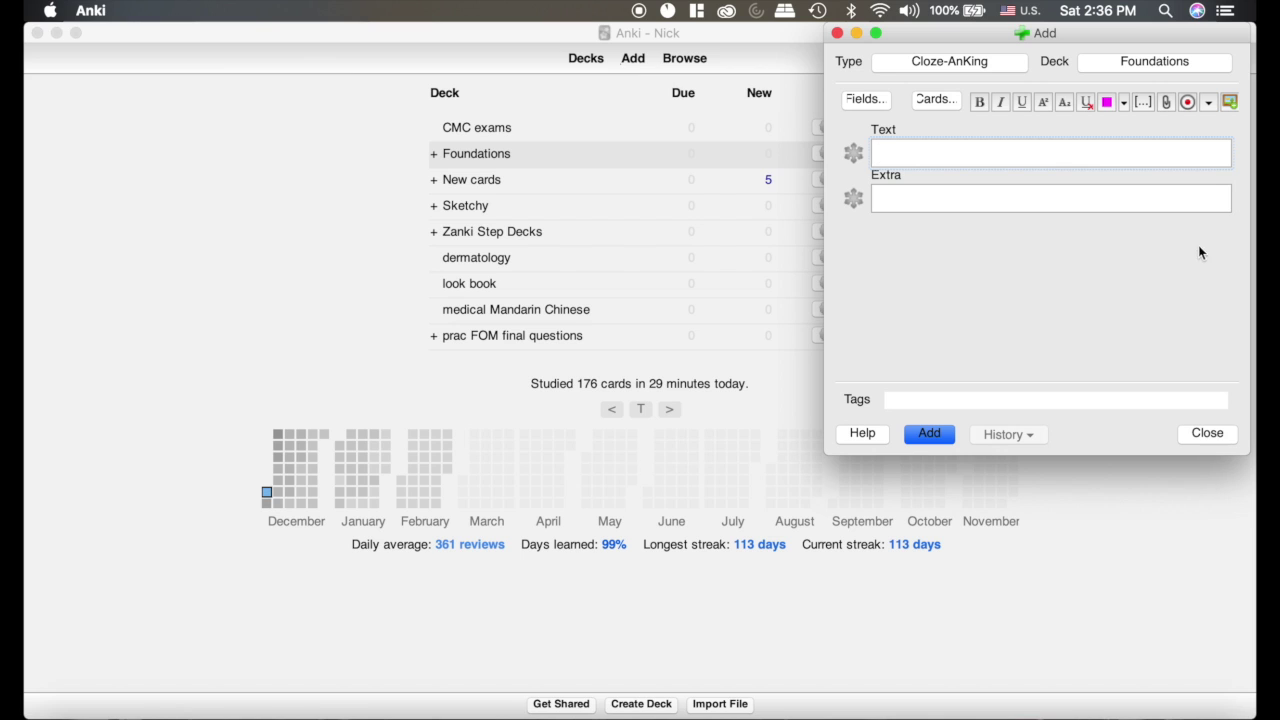
left_click(1225, 438)
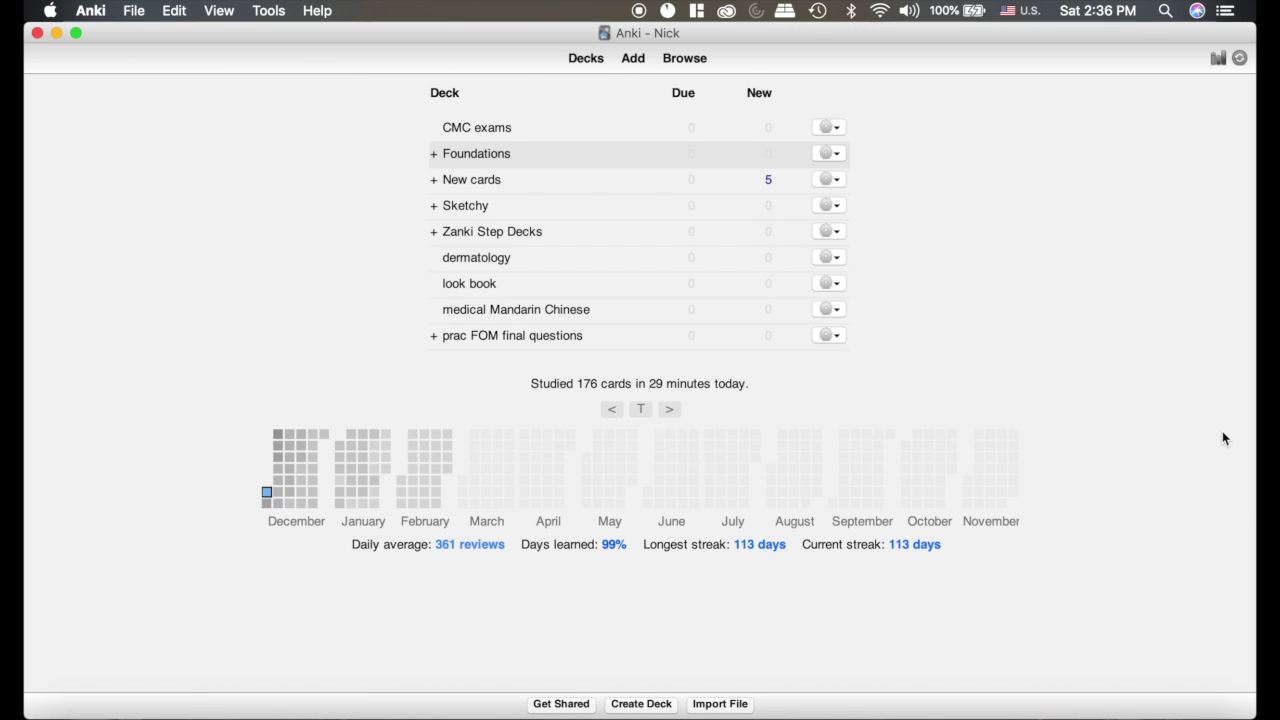
Step: Browse the cards of the whole collection, those added today and those answered Again today
left_click(685, 59)
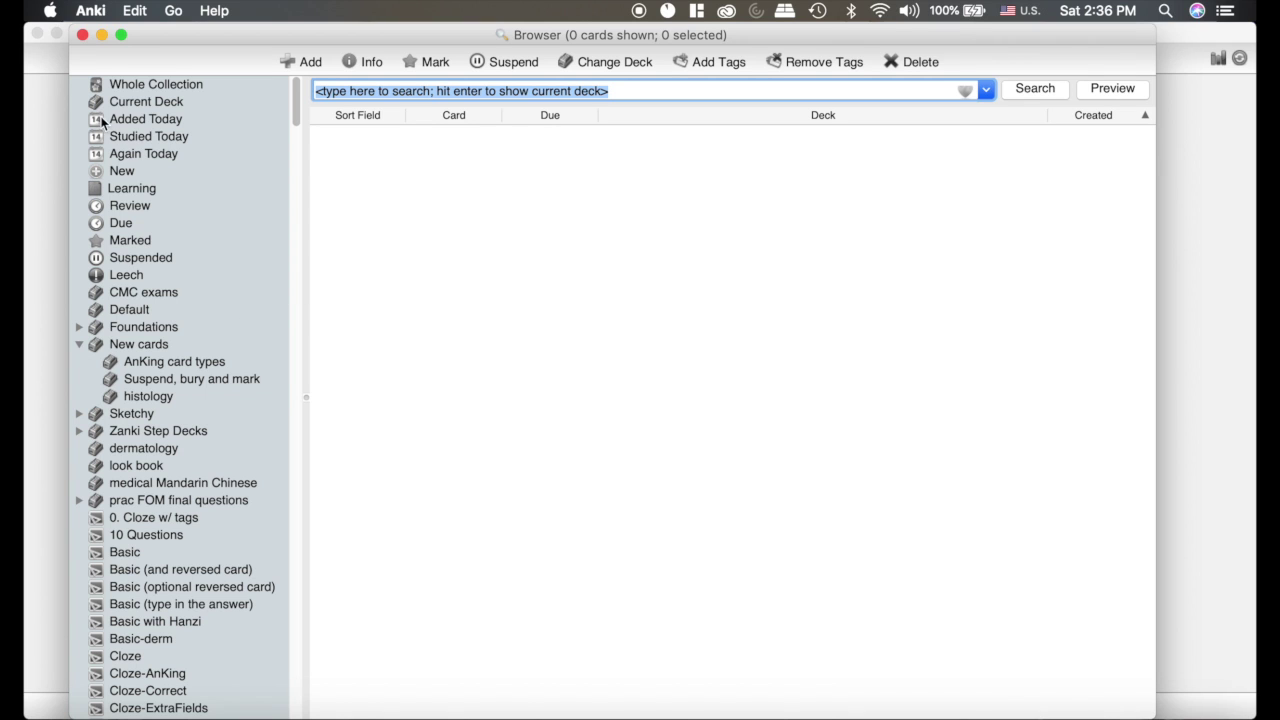
left_click(140, 84)
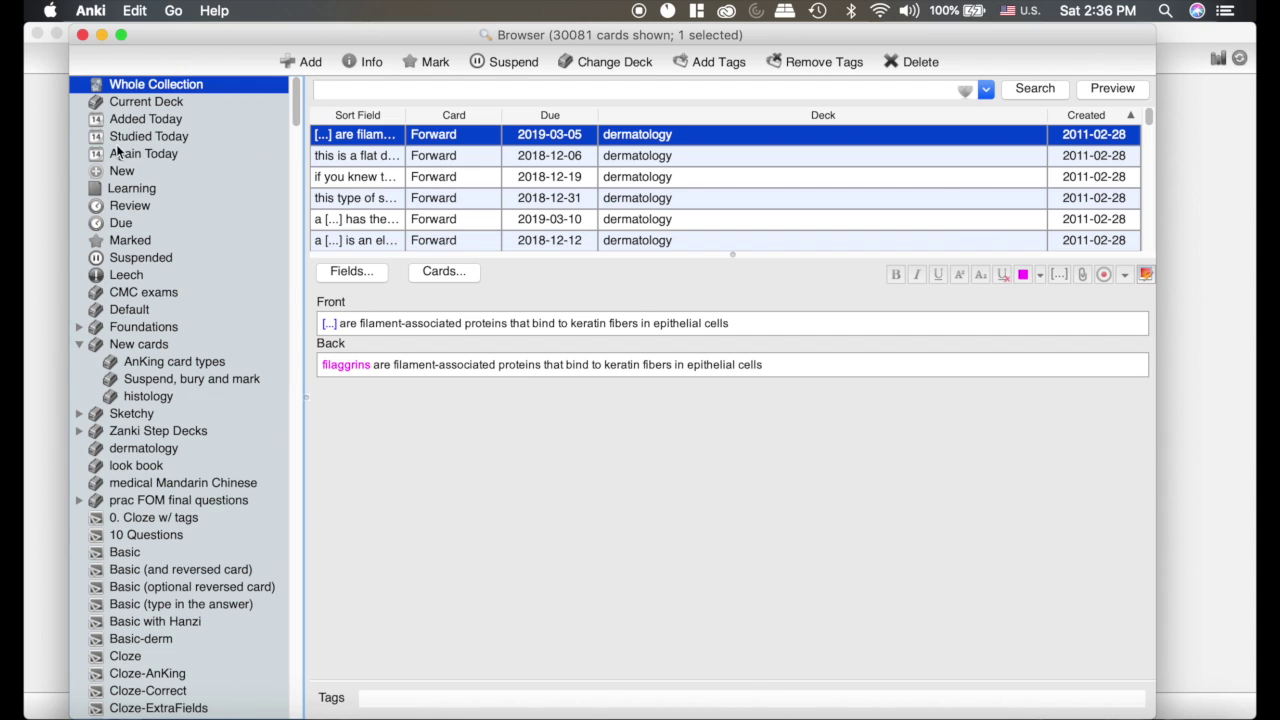
left_click(186, 121)
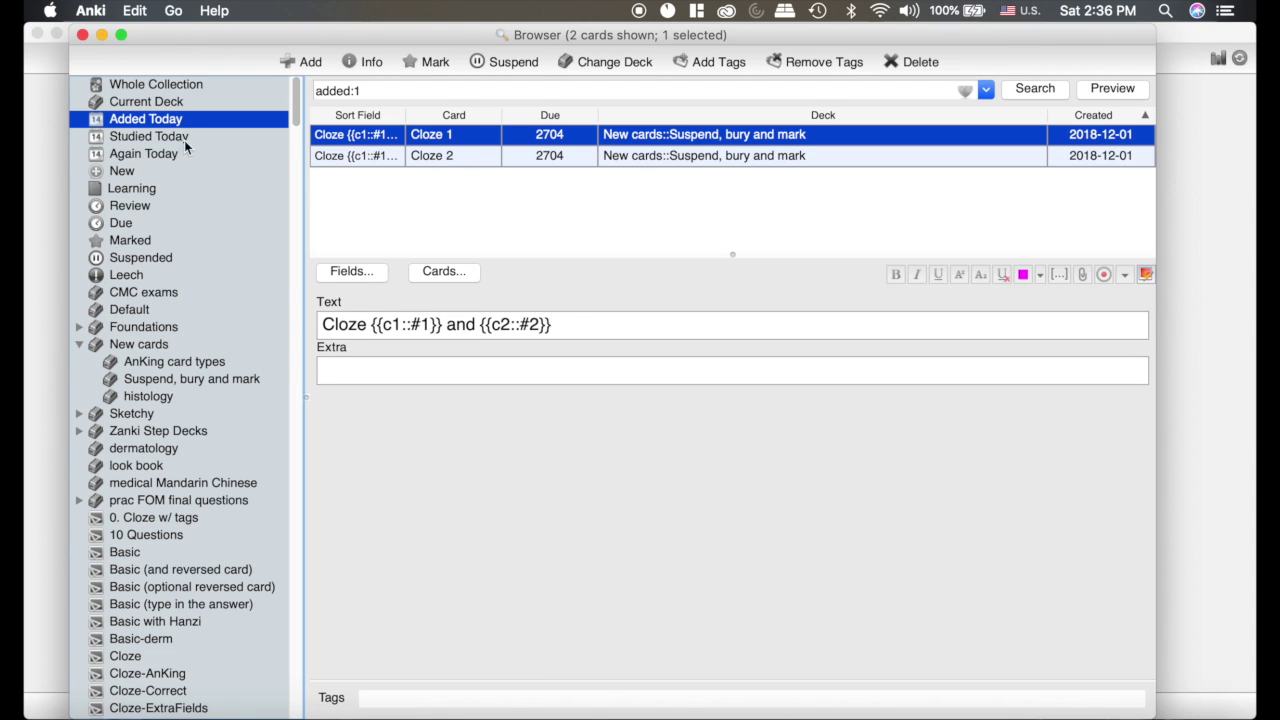
left_click(153, 155)
Step: Filter the browser to marked cards, look through them, and filter to leech cards
scroll(152, 216, "down", 2)
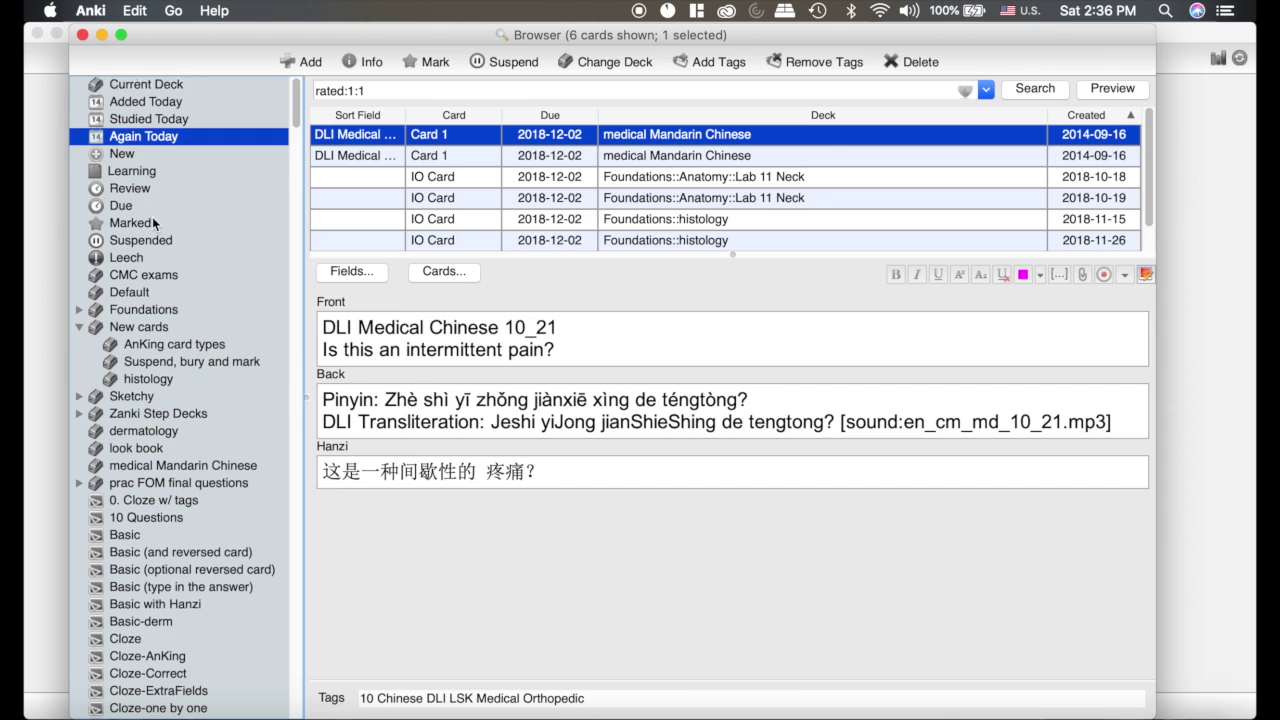
left_click(120, 206)
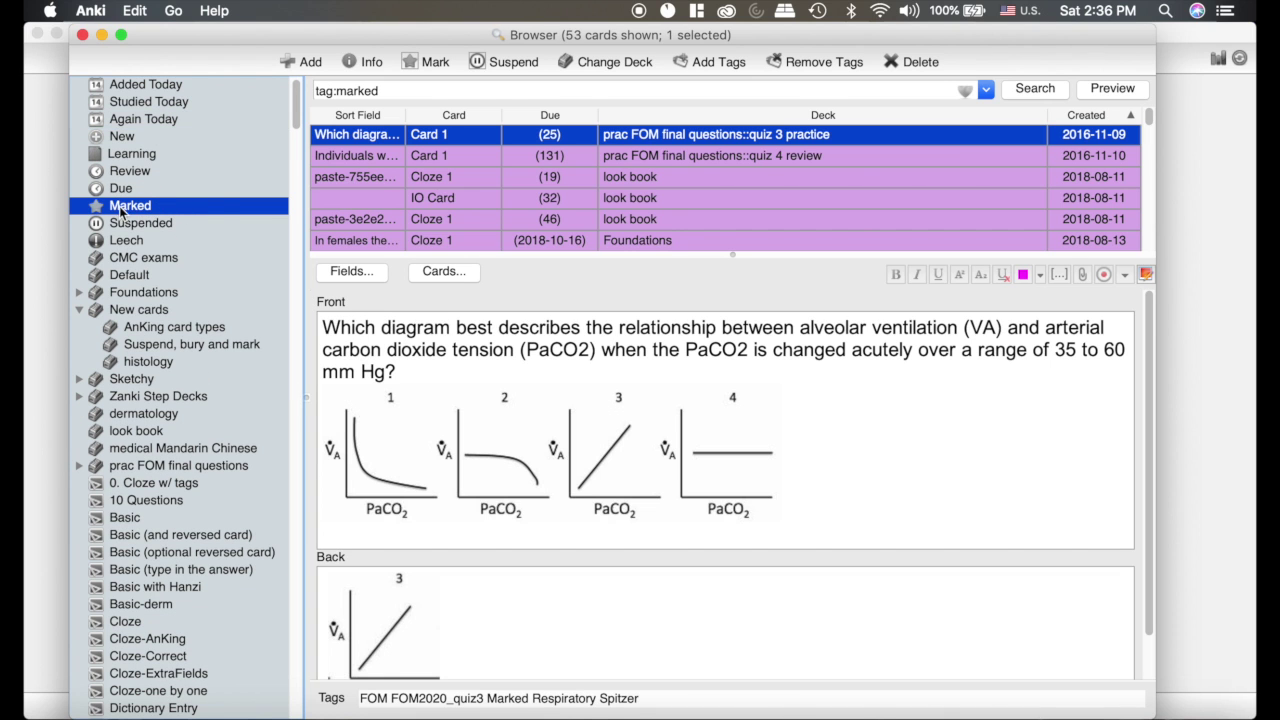
scroll(440, 200, "down", 10)
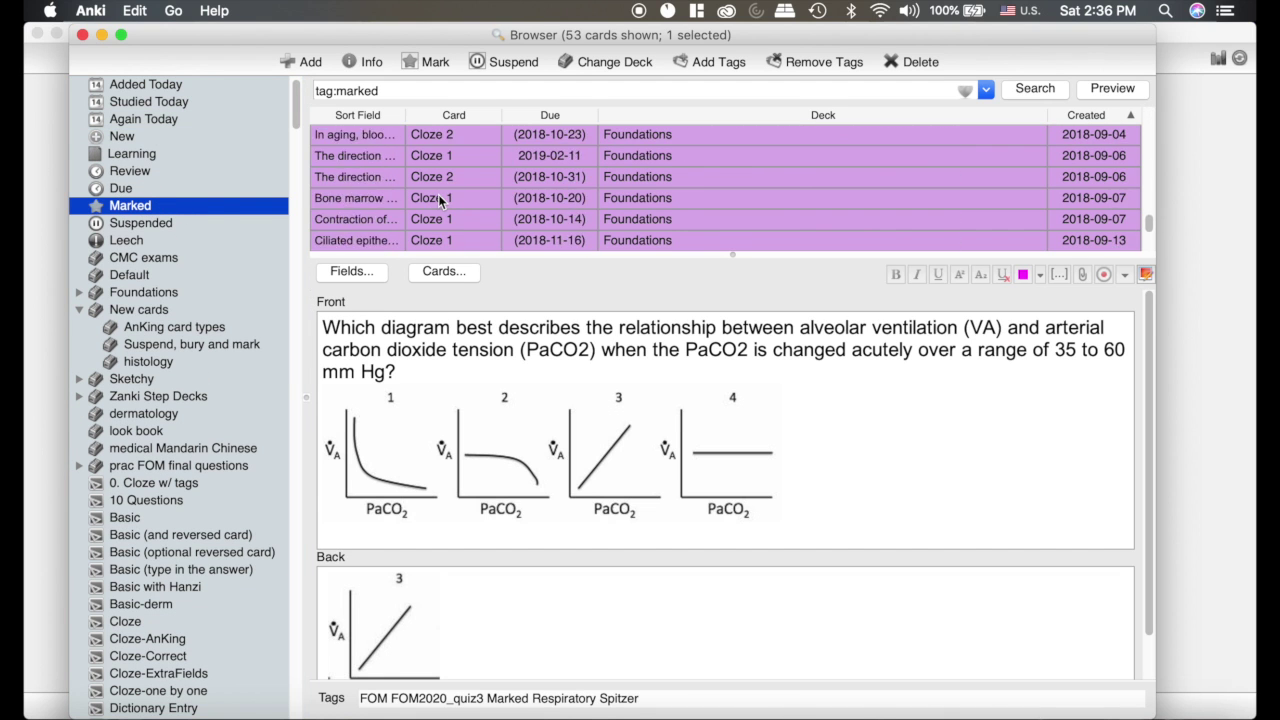
scroll(440, 198, "up", 10)
scroll(152, 236, "down", 6)
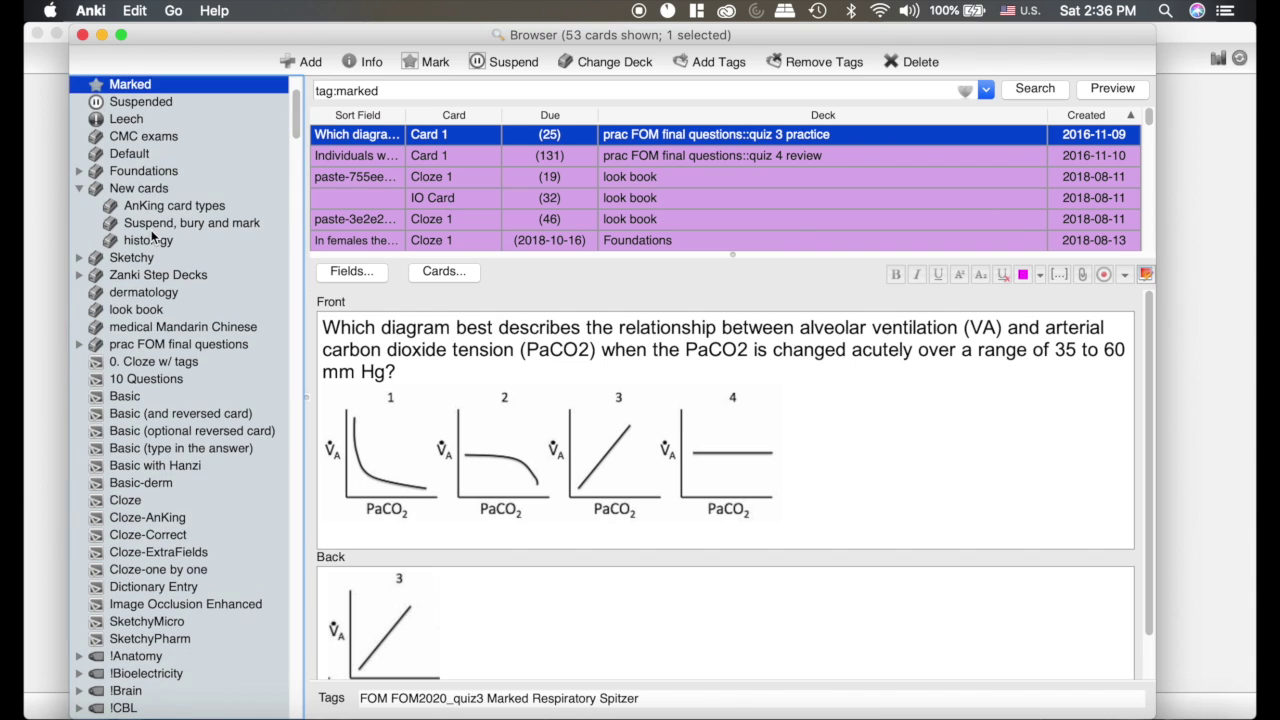
left_click(126, 121)
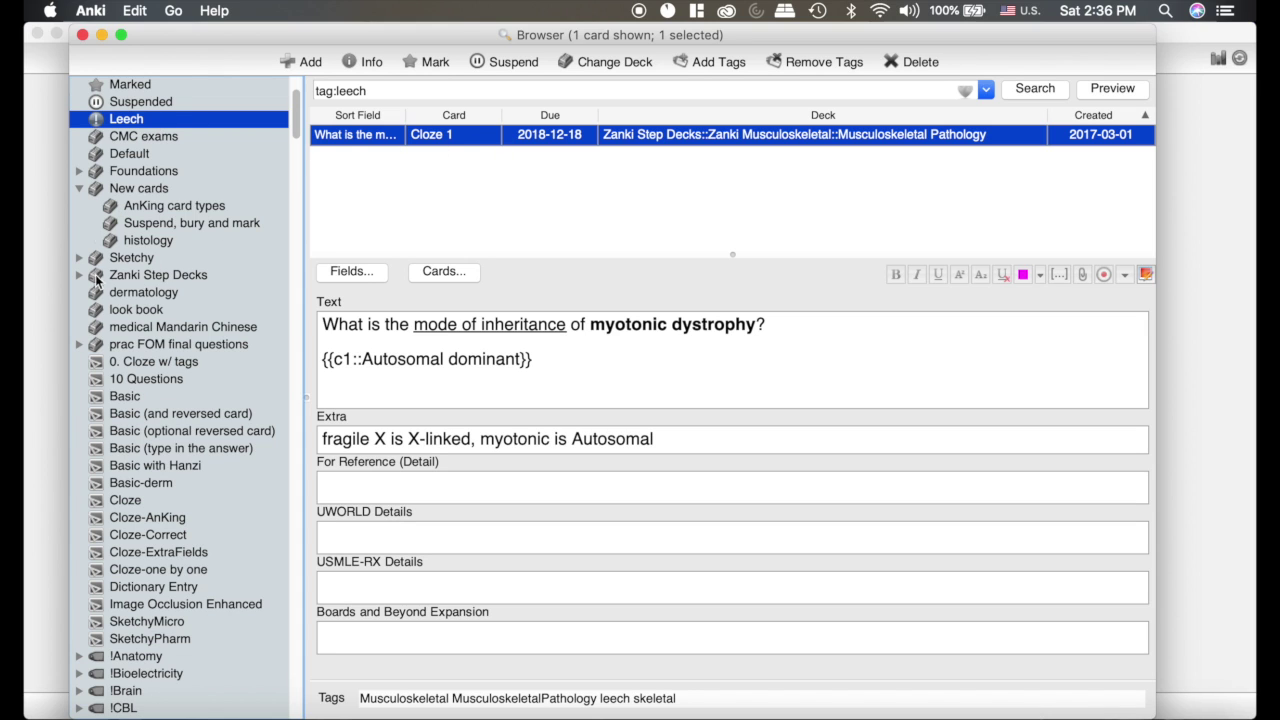
Step: Filter the browser to the Basic with Hanzi note type and look over the list of tags
scroll(98, 172, "down", 3)
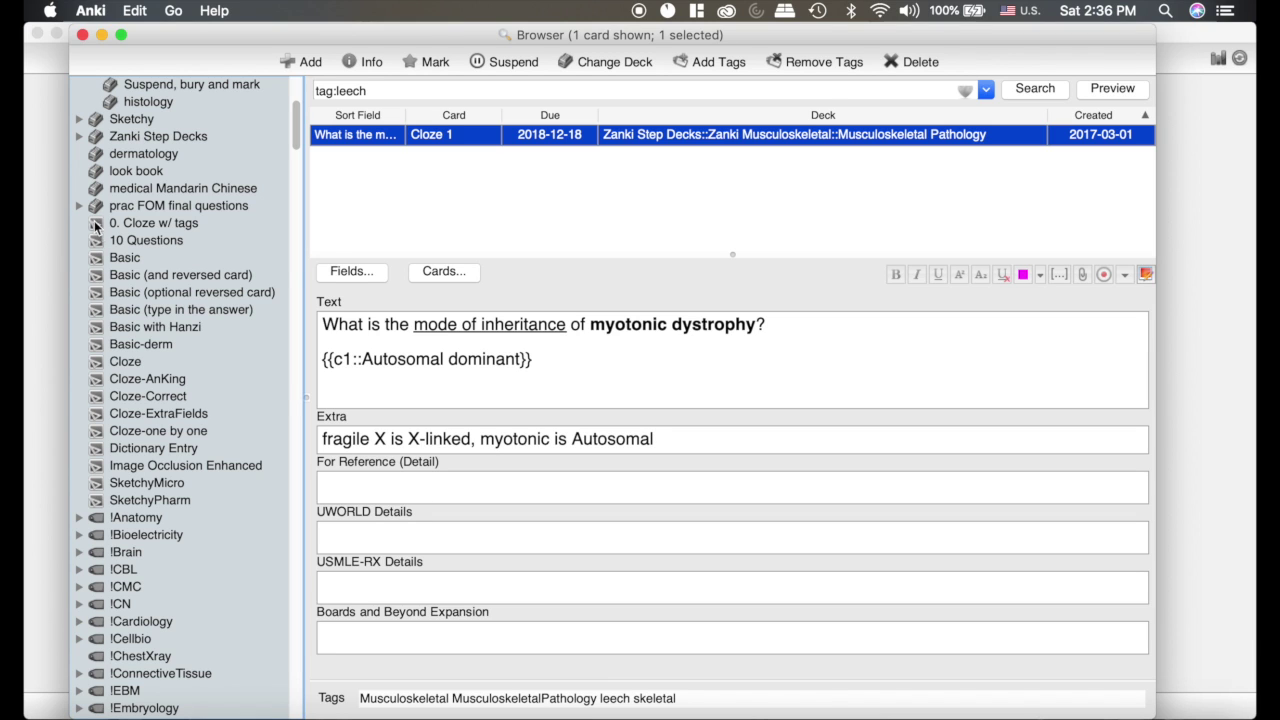
left_click(136, 328)
scroll(193, 345, "down", 5)
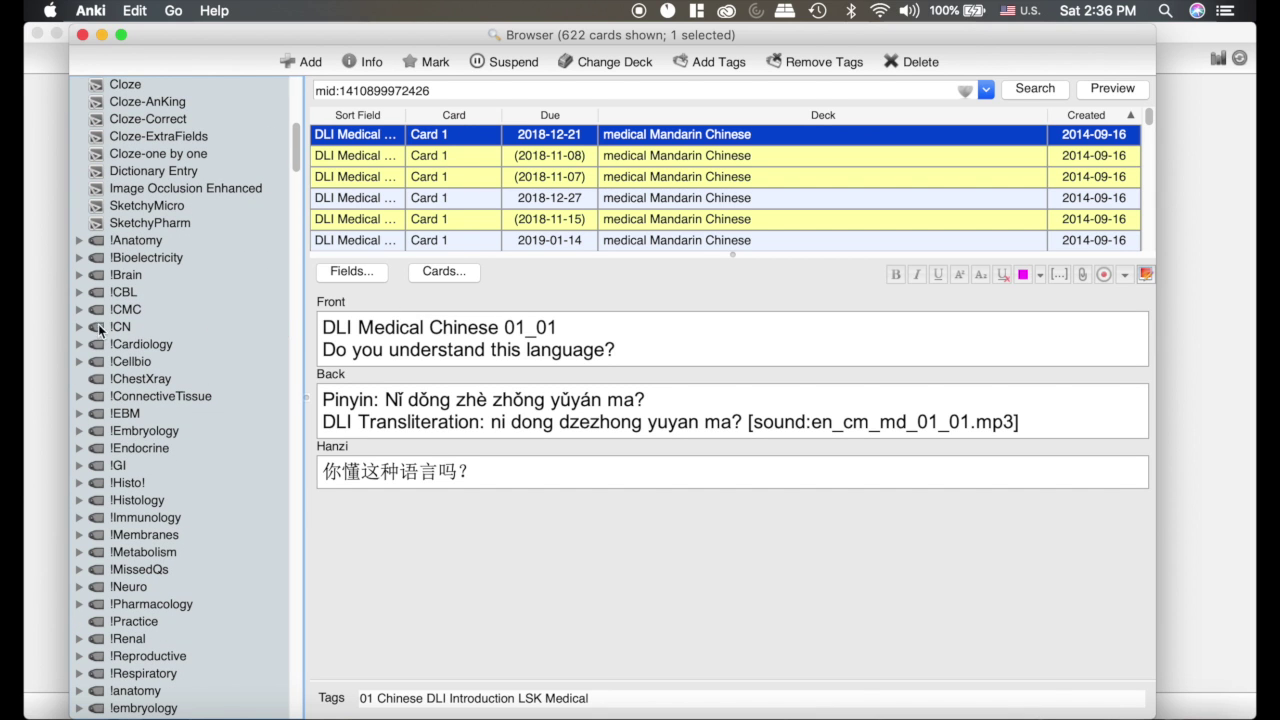
Step: Show the Suspend, bury and mark deck and compare the Cloze 1 and Cloze 2 cards of its two-cloze note
scroll(153, 273, "up", 8)
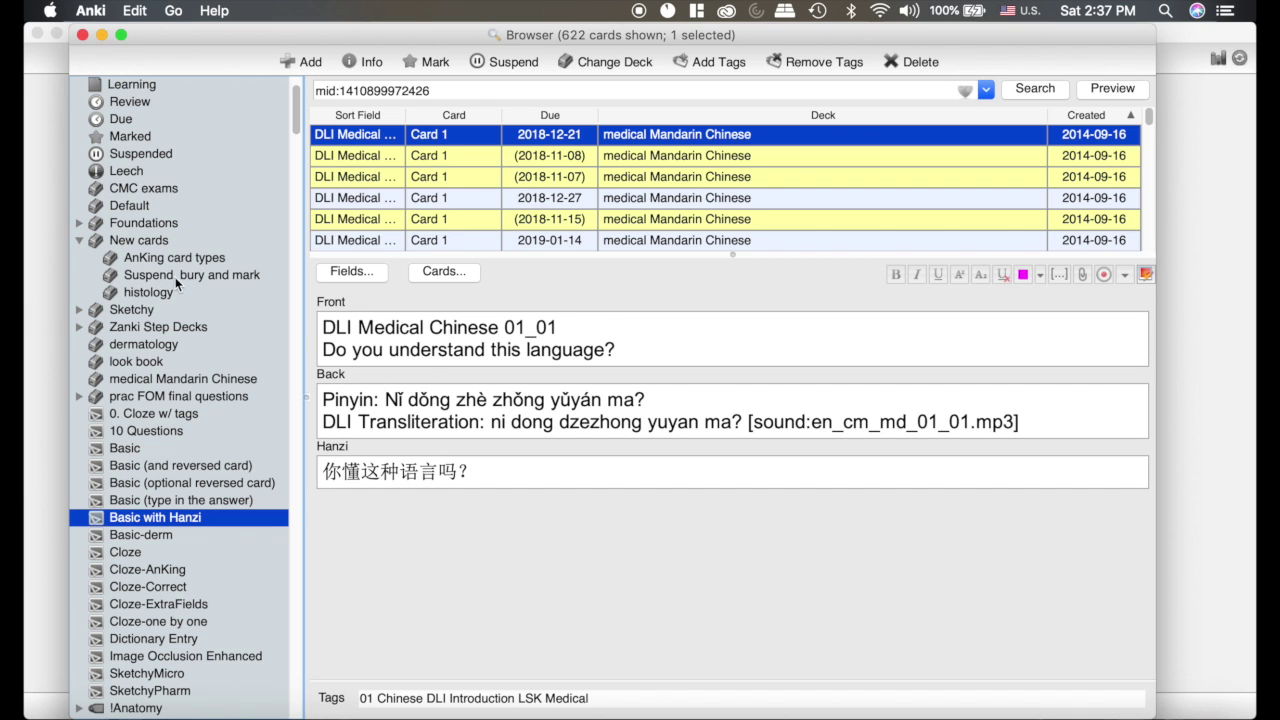
left_click(176, 276)
left_click(401, 217)
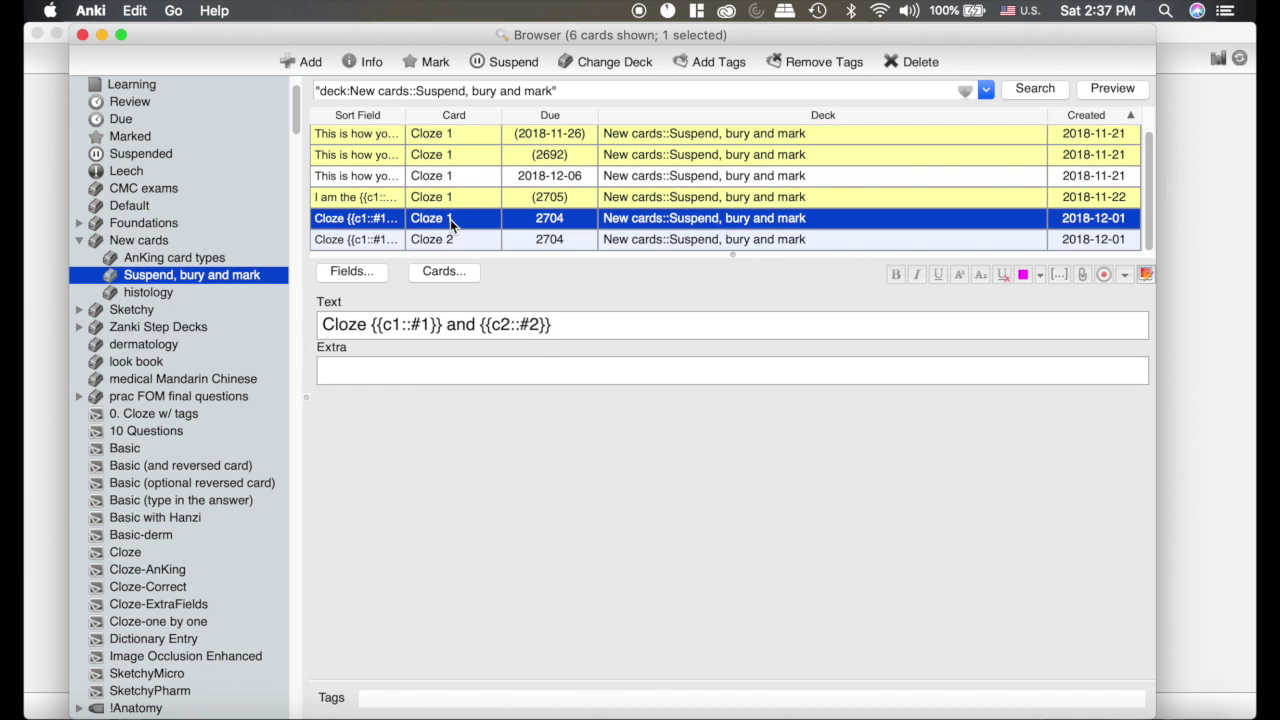
left_click(386, 239)
left_click(386, 217)
left_click(420, 240)
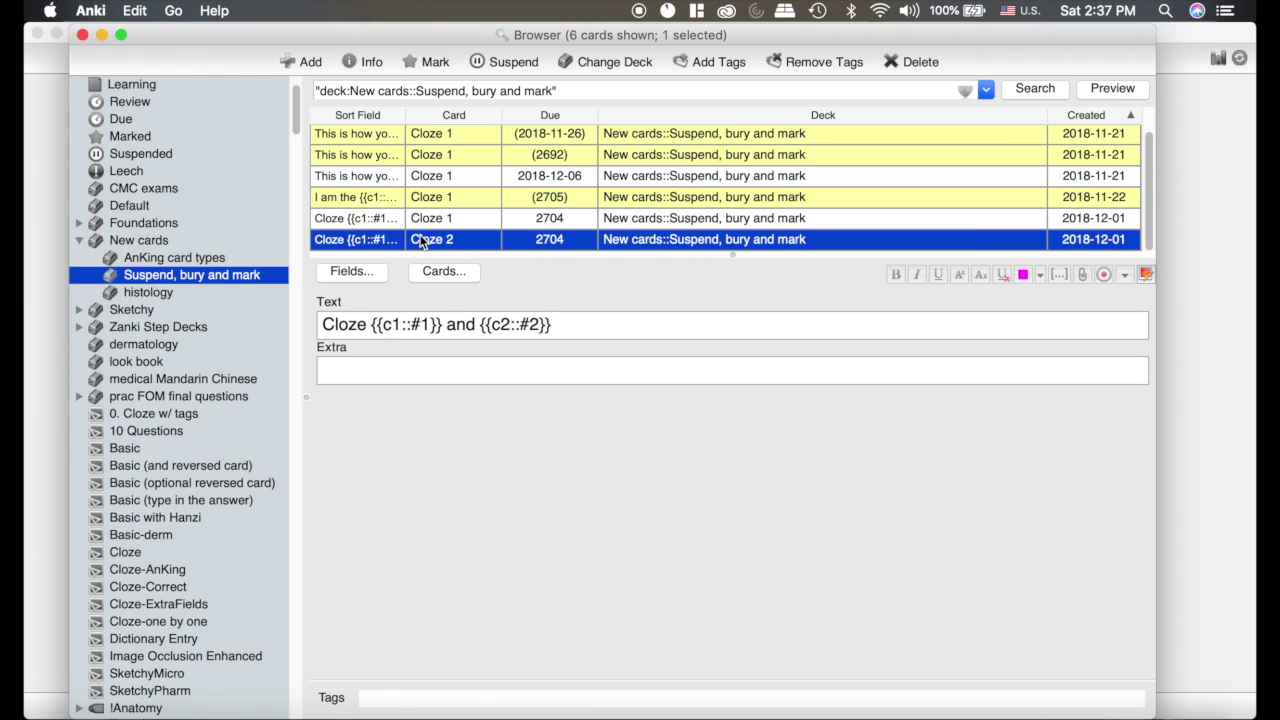
left_click(420, 218)
left_click(420, 240)
Step: Replace the {{c2::#2}} cloze in the note's Text field with plain #2, check both its cards and close the browser
left_click_drag(558, 324, 484, 325)
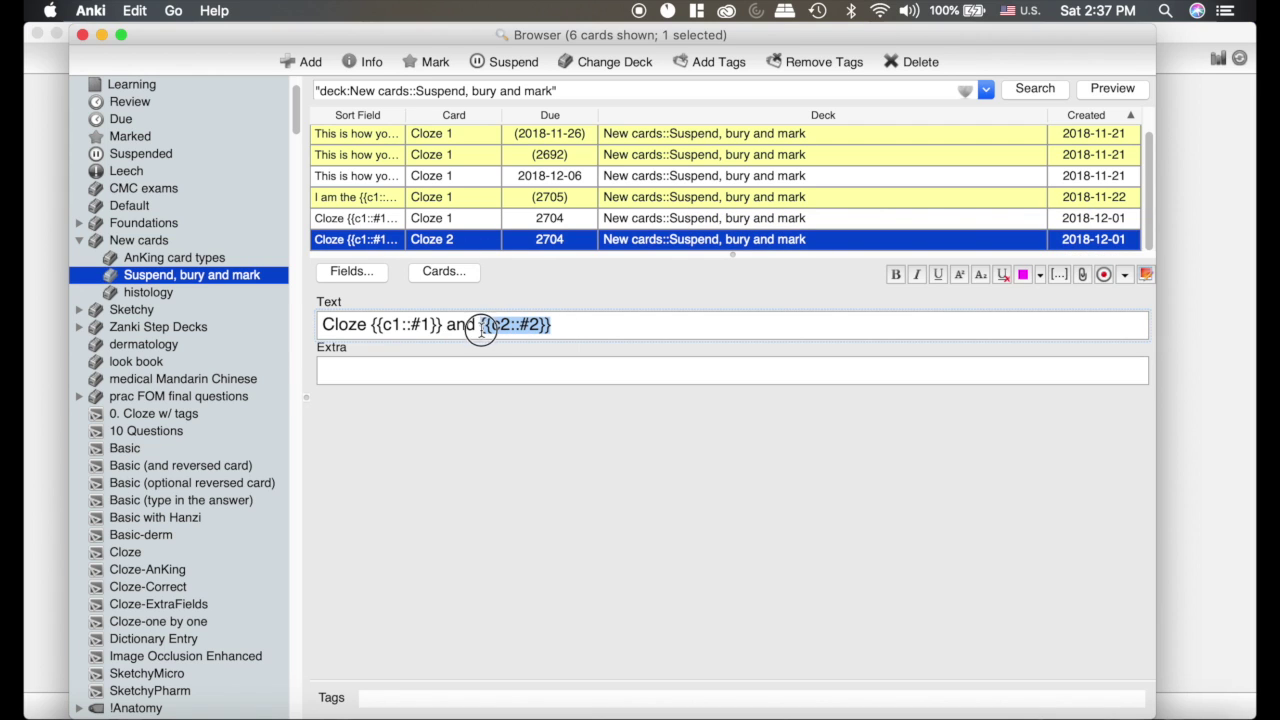
type("#2")
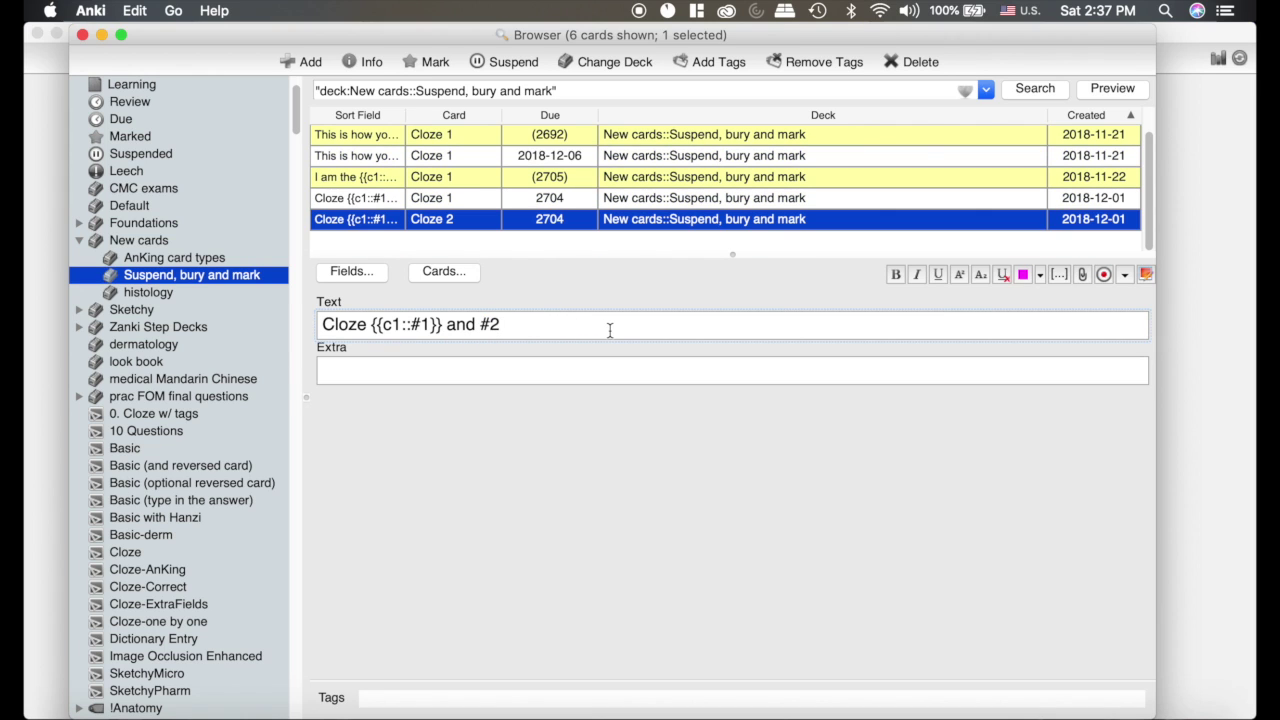
left_click(447, 197)
left_click(436, 222)
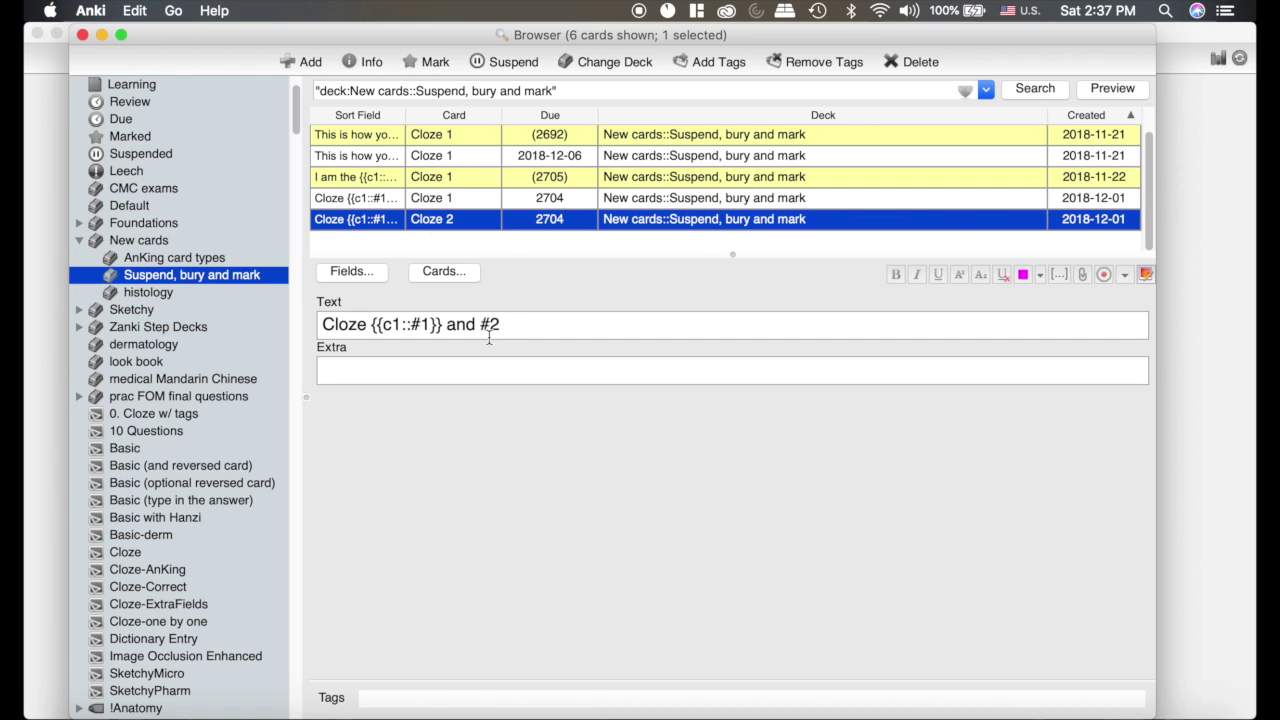
left_click(82, 34)
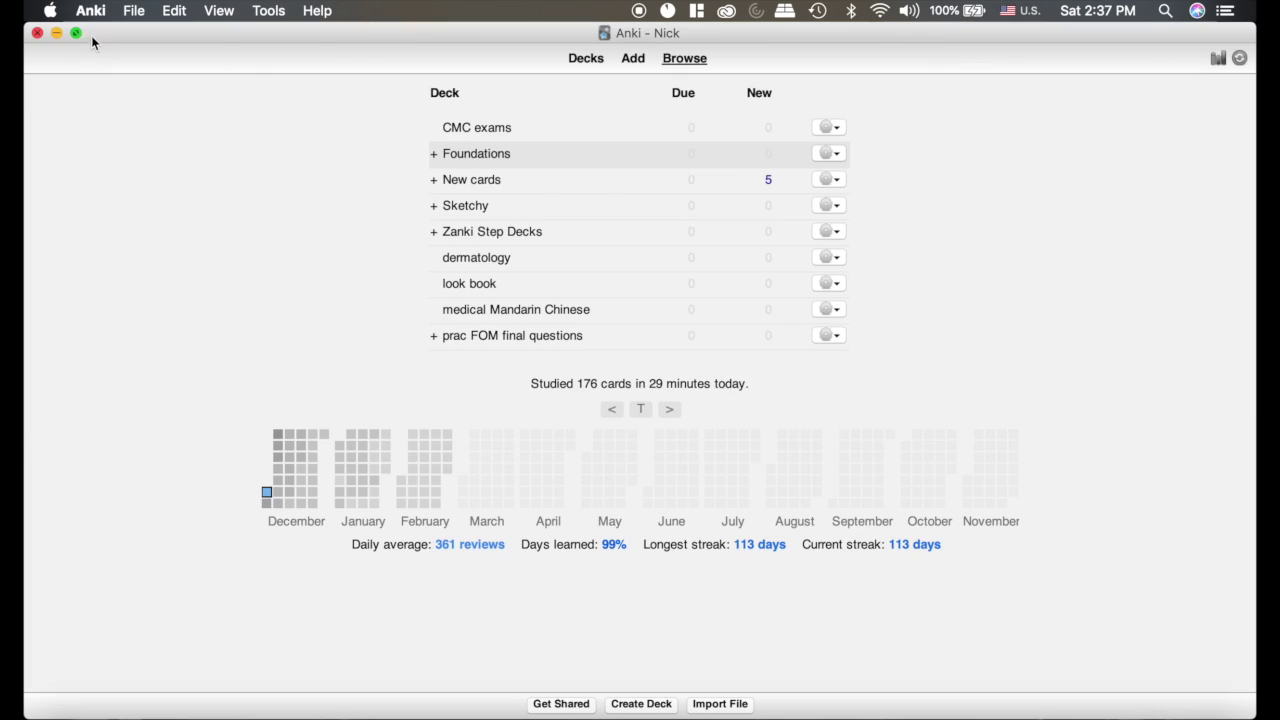
Step: Check the collection for empty cards and delete the empty Cloze 2 card
left_click(270, 11)
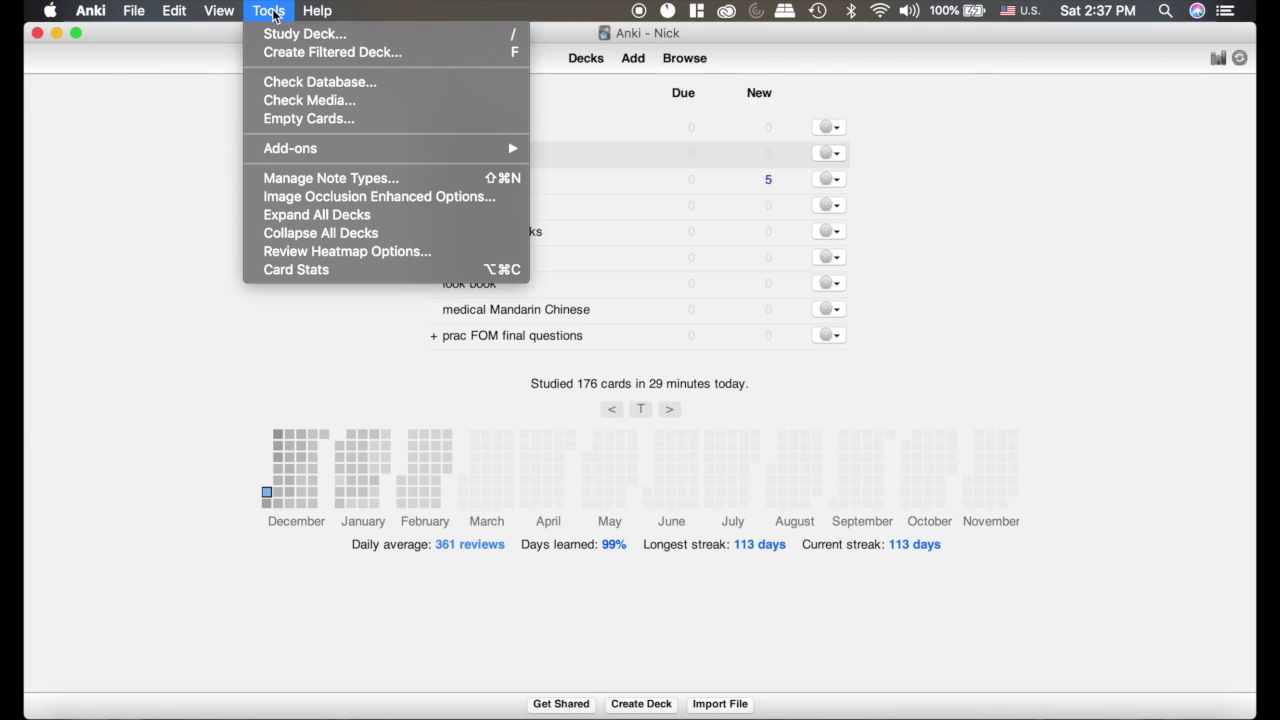
left_click(354, 119)
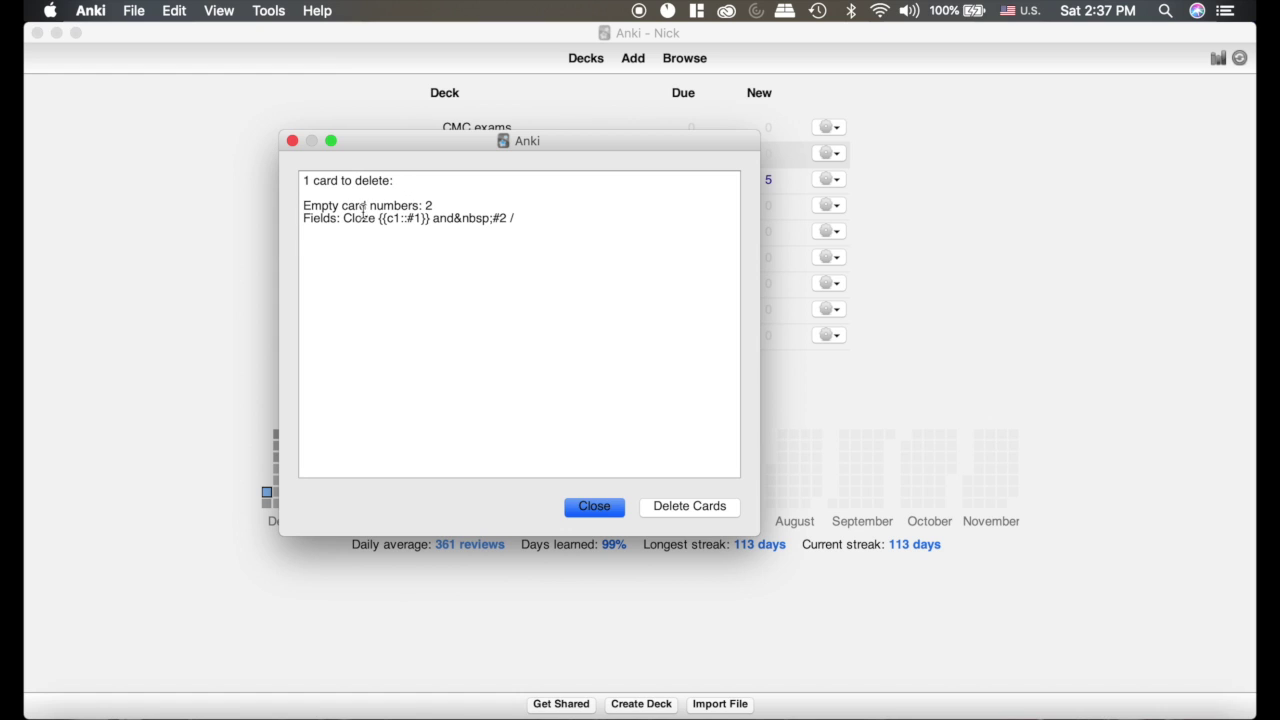
left_click(695, 509)
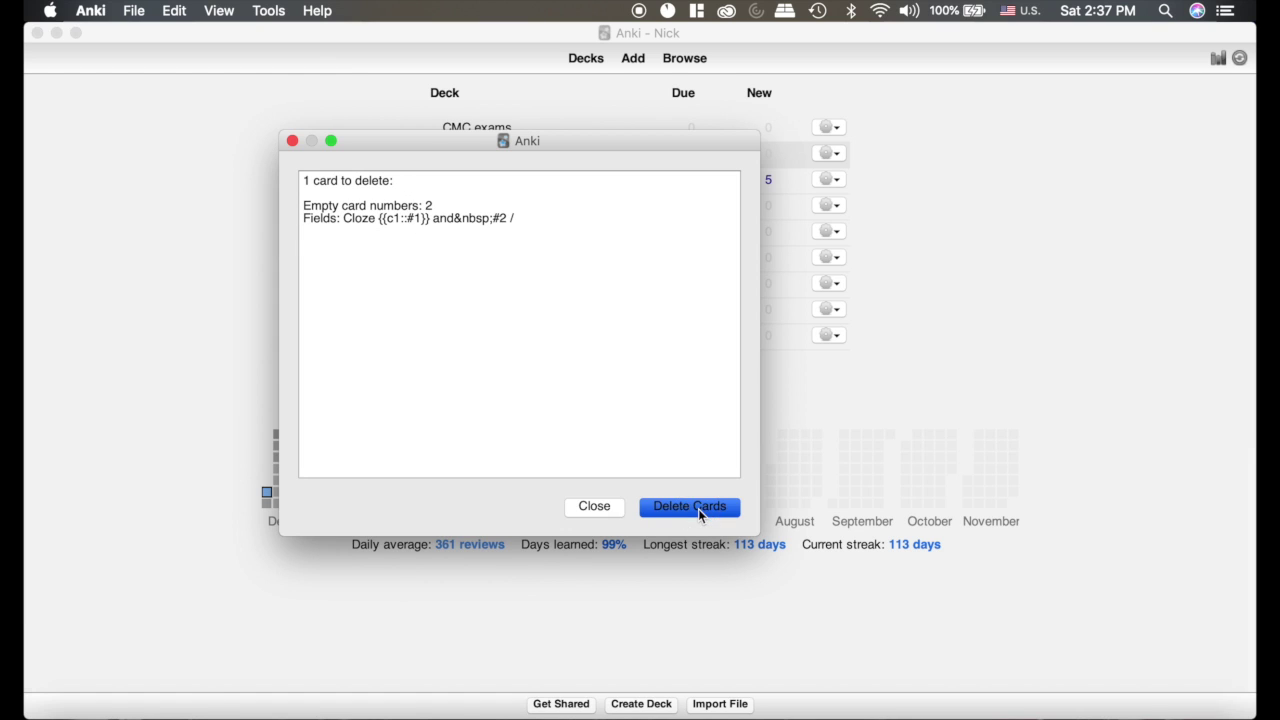
Step: Filter the card browser by the !Anatomy tag and close the browser
left_click(686, 60)
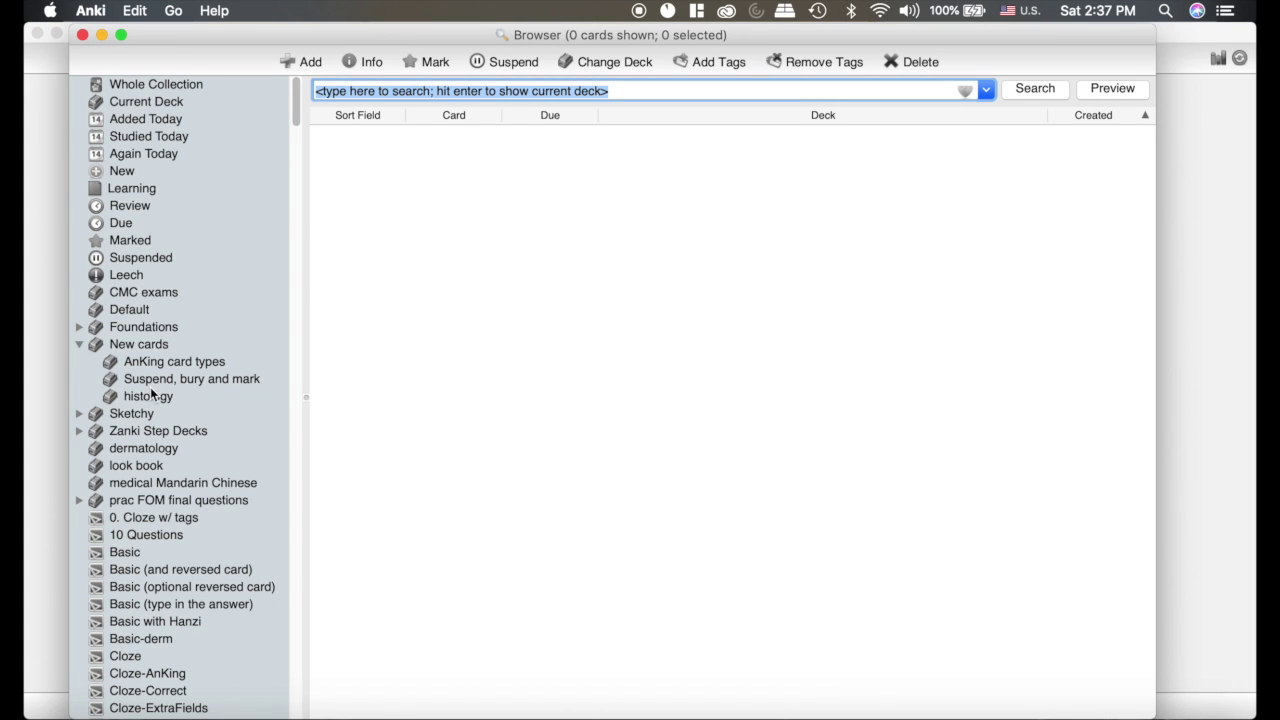
scroll(148, 430, "down", 10)
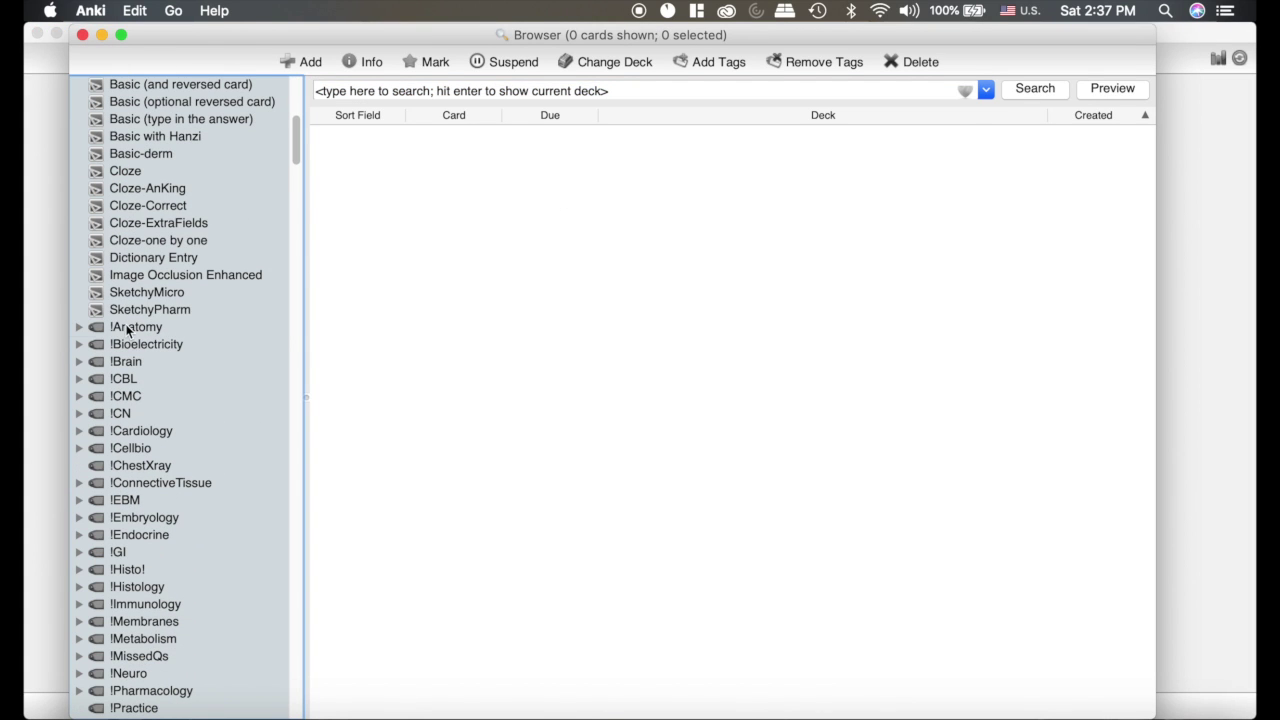
left_click(127, 329)
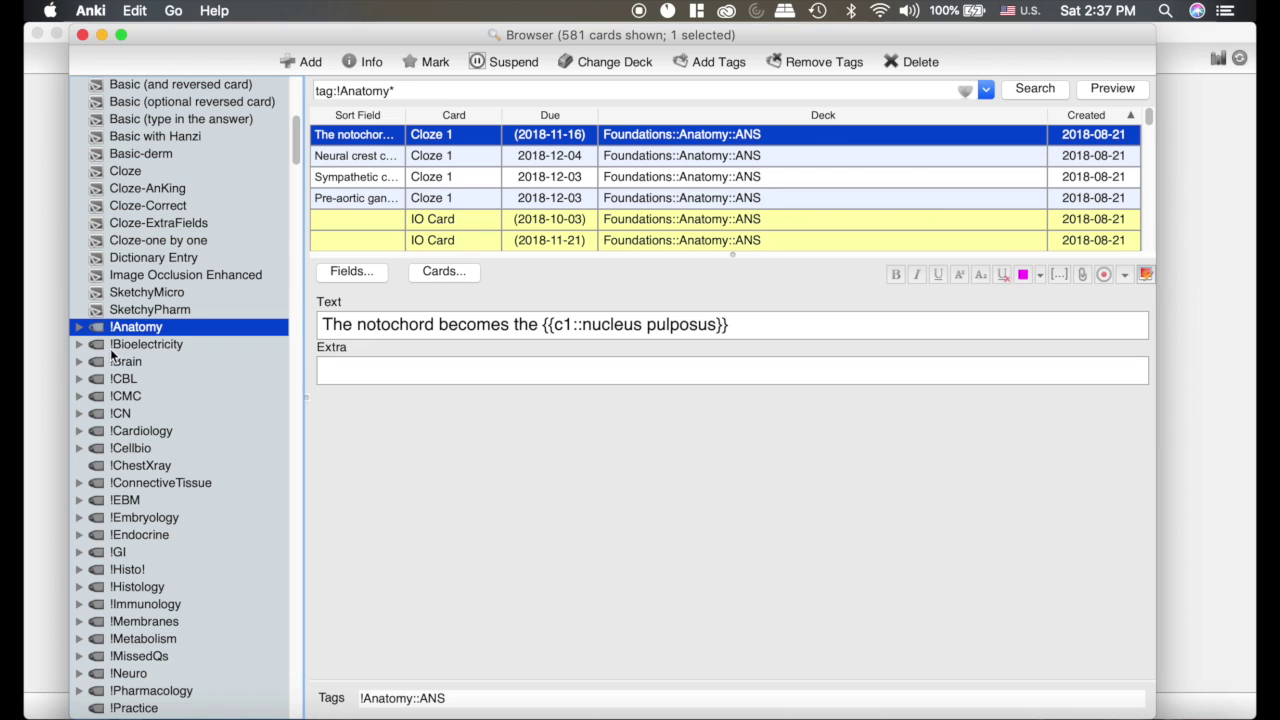
left_click(81, 35)
left_click(268, 11)
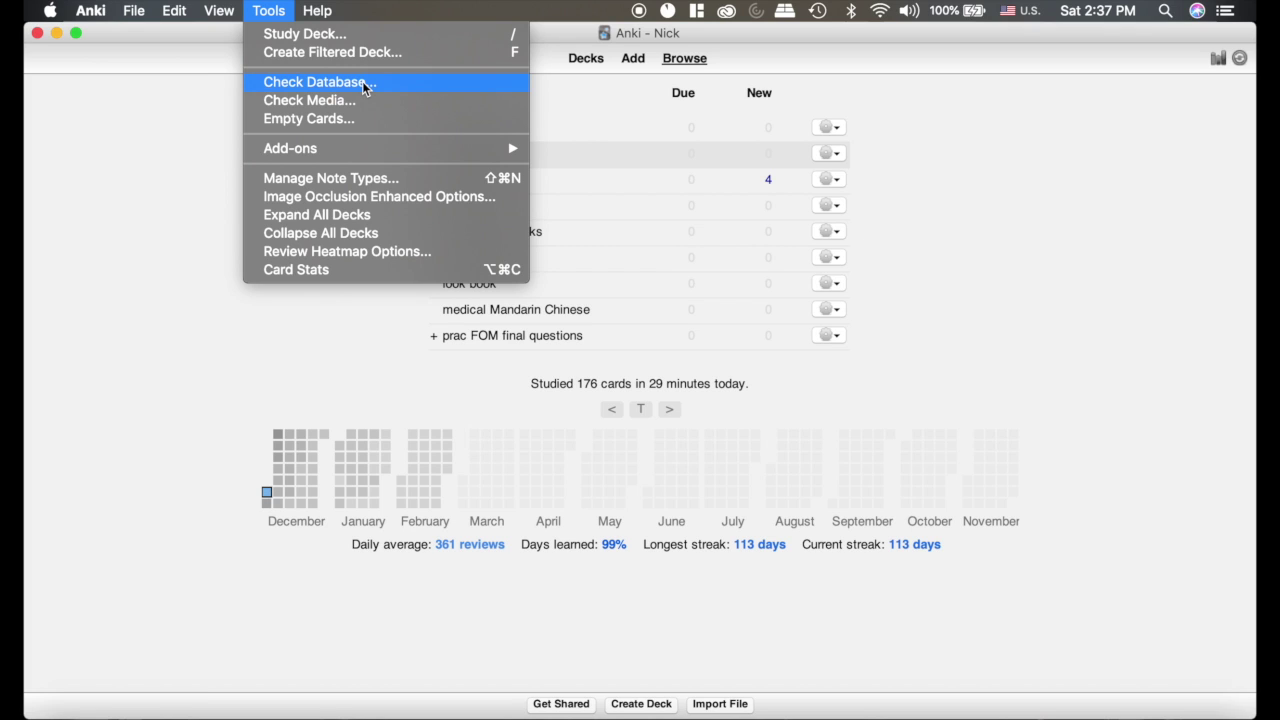
left_click(320, 233)
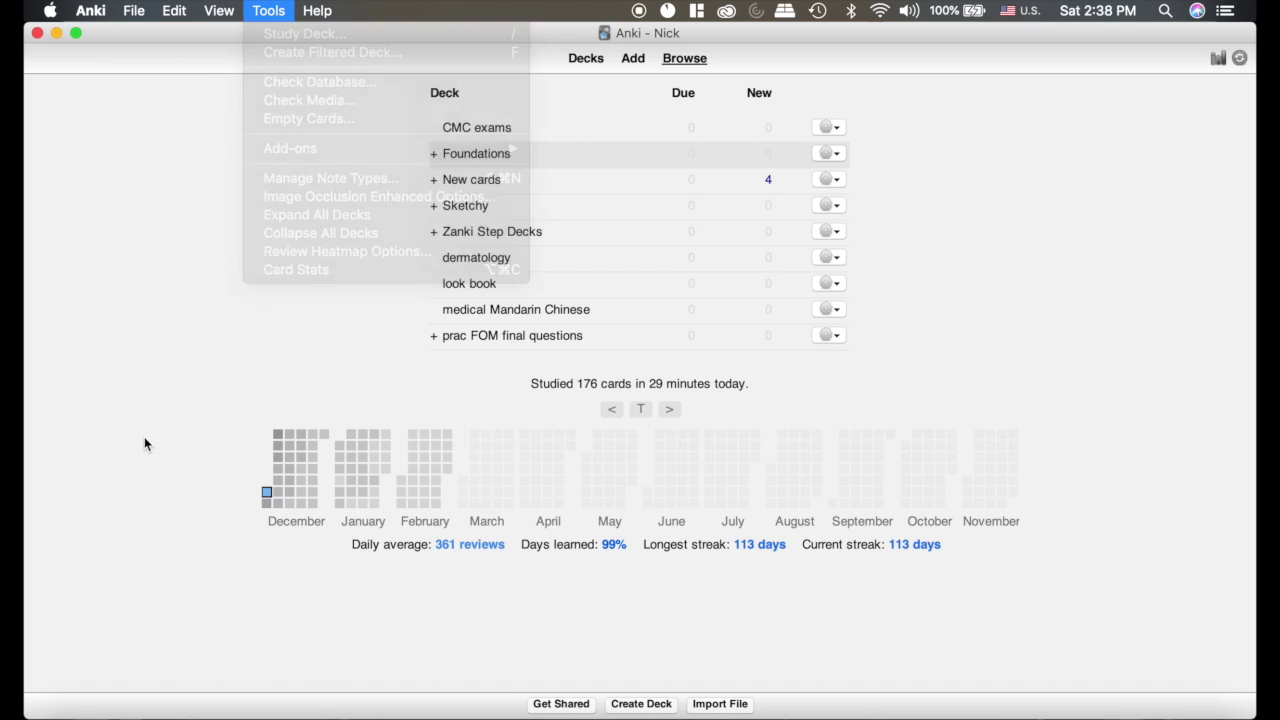